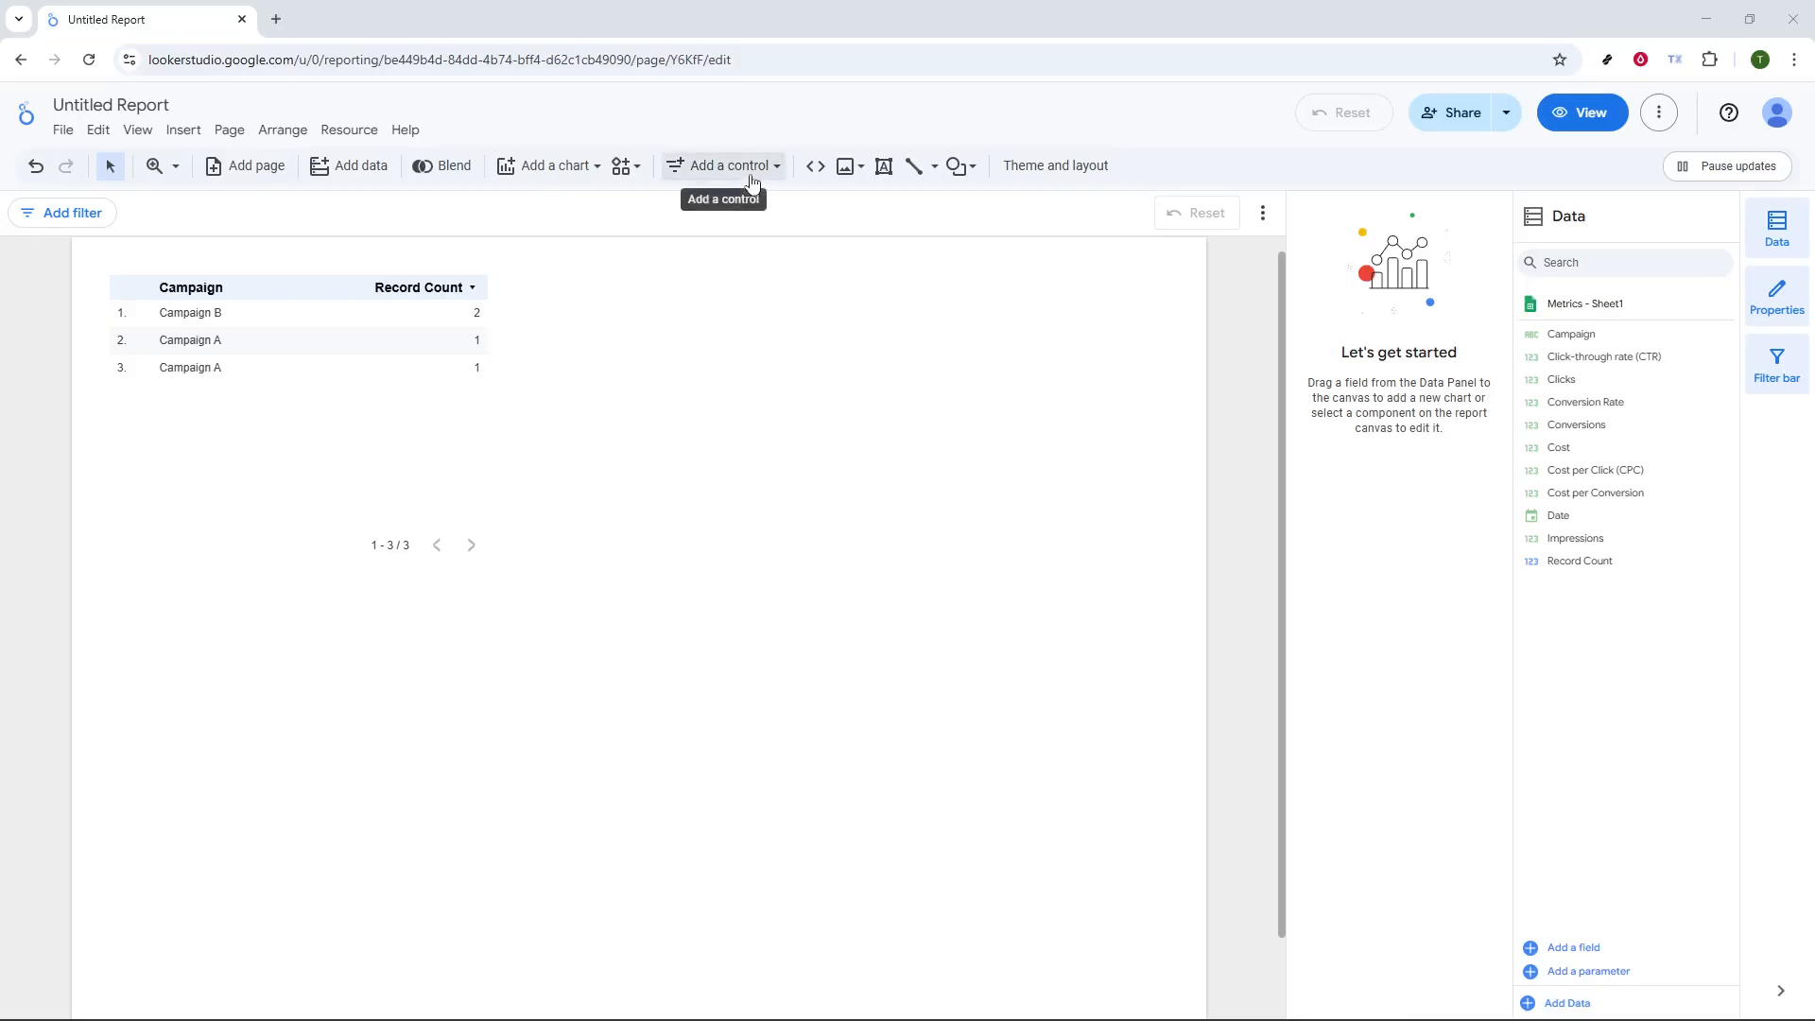
Insert a line chart on the report page, in the empty area beside the campaign table.
click(582, 166)
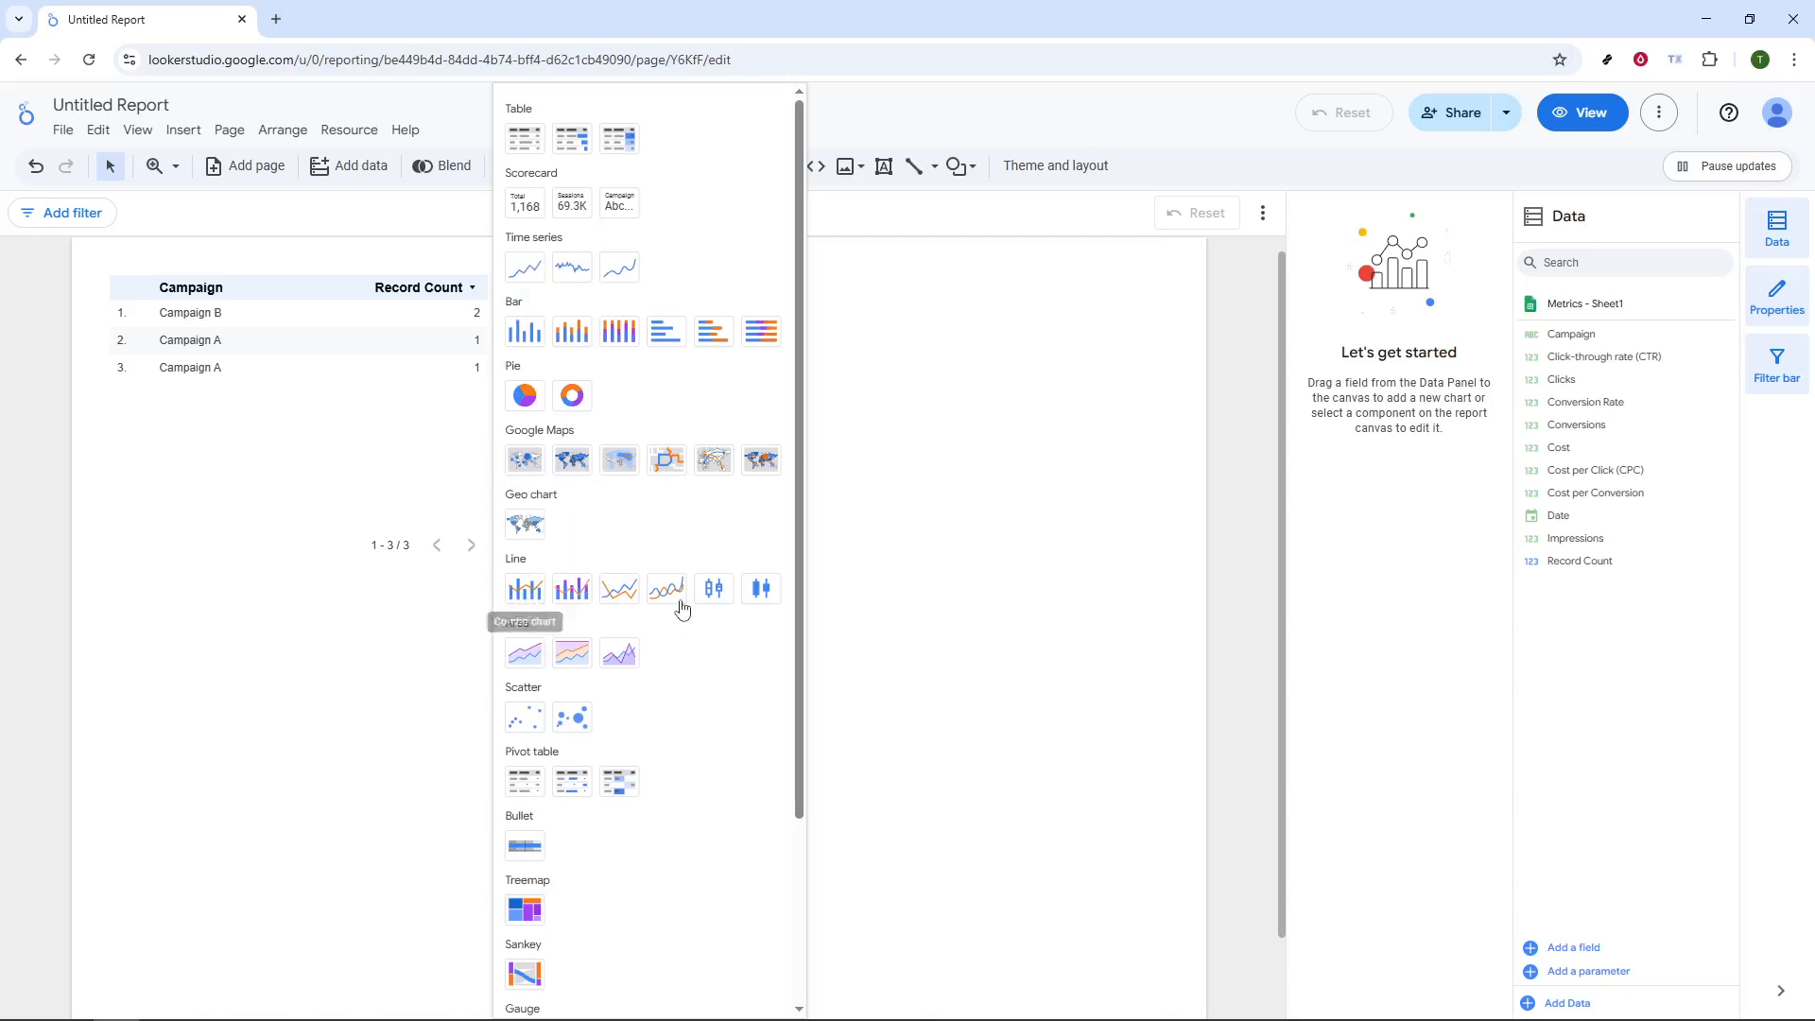
click(620, 588)
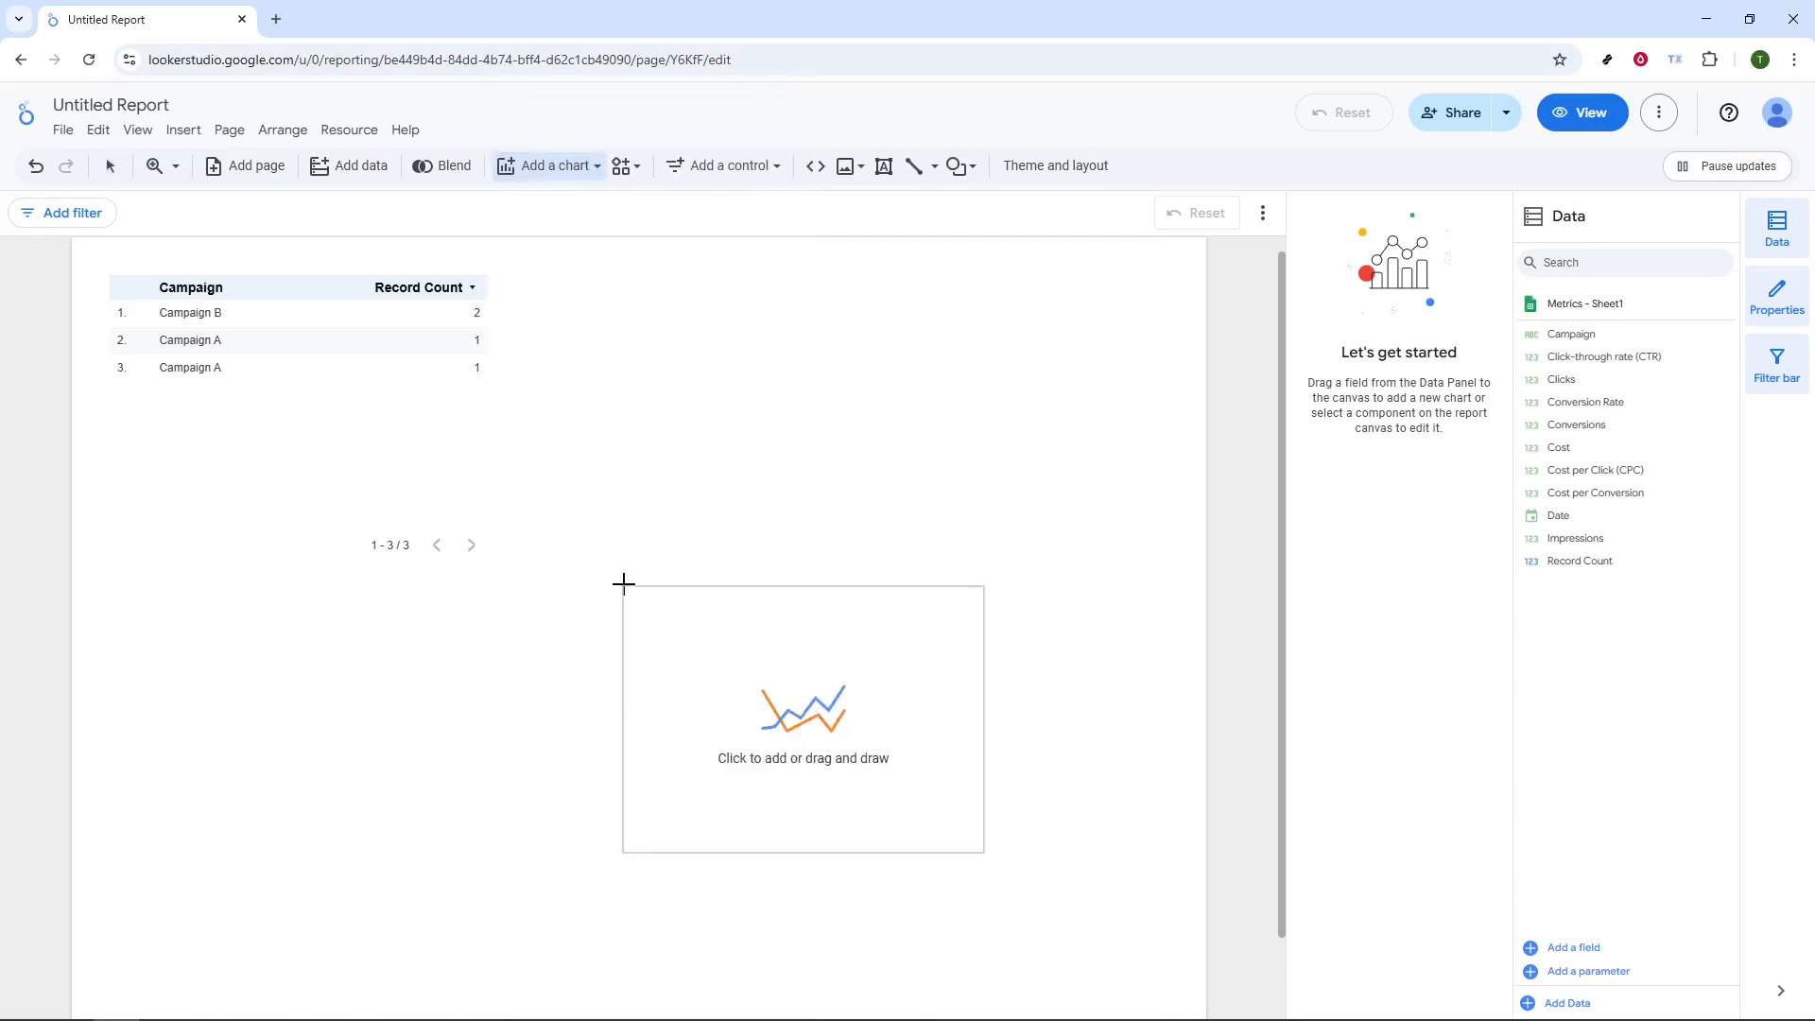
click(687, 322)
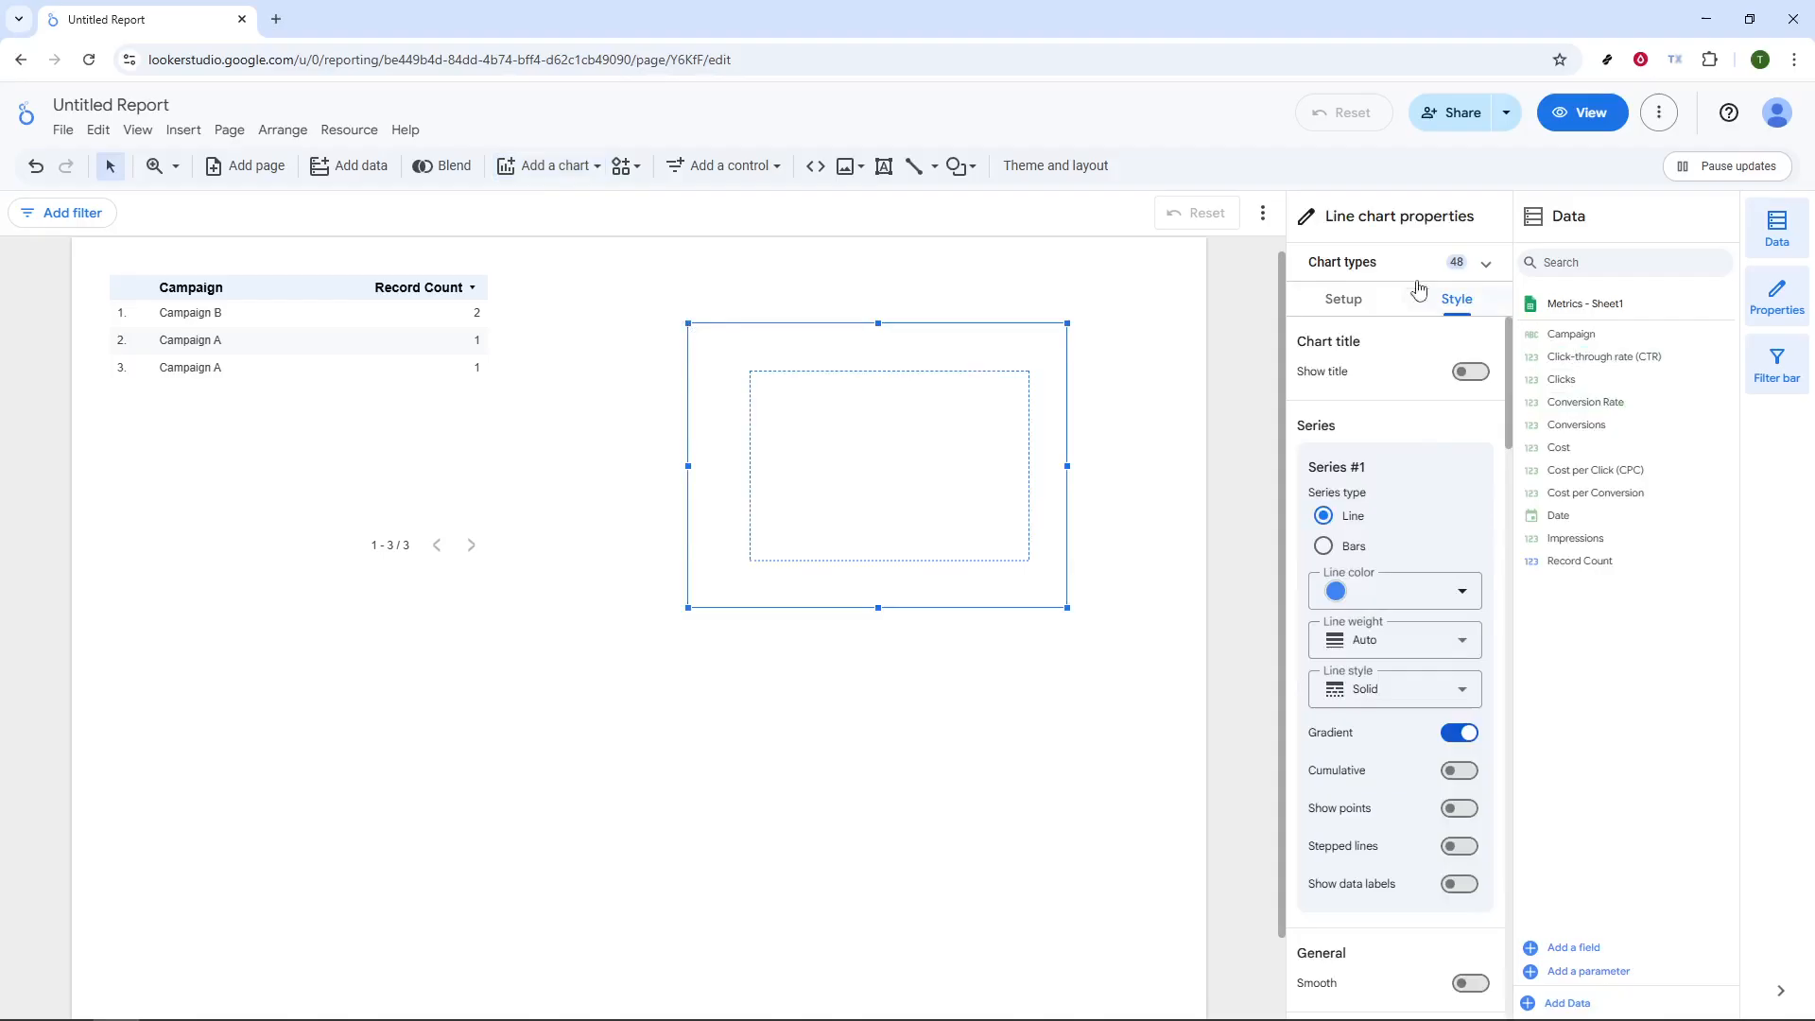
Add Clicks as a second metric to the line chart, alongside Record Count.
click(1366, 301)
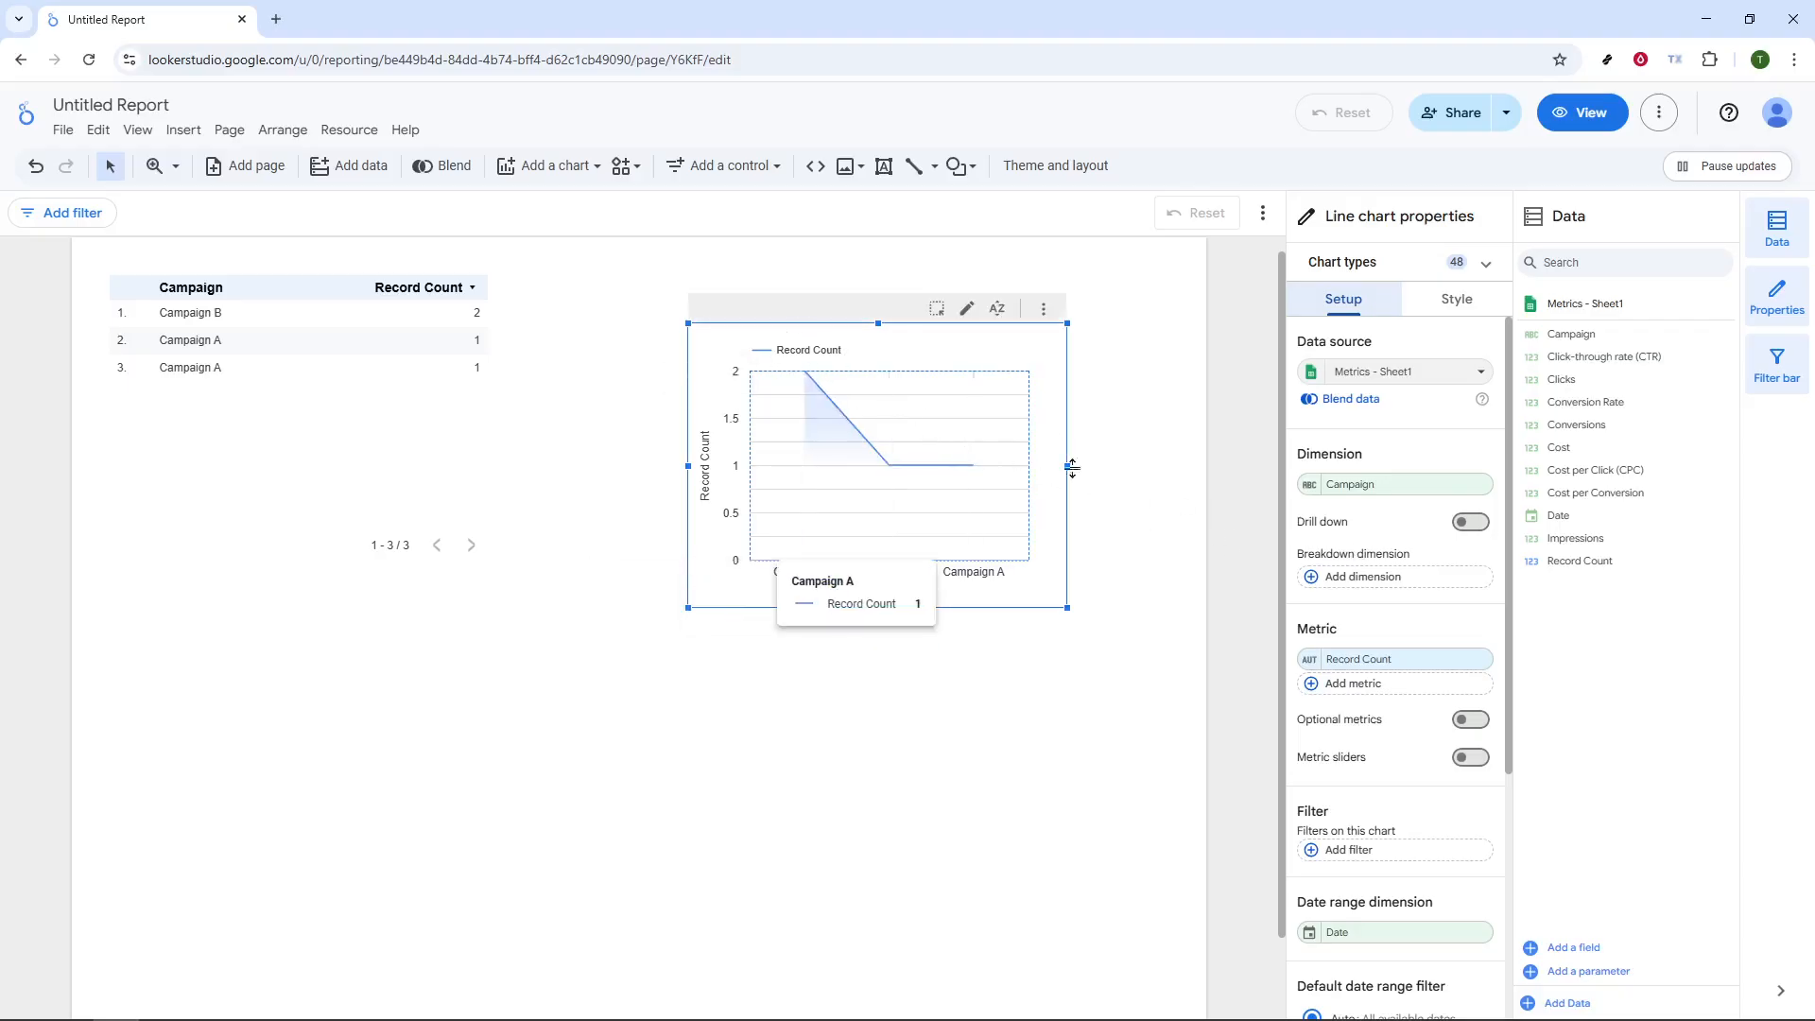
click(1379, 684)
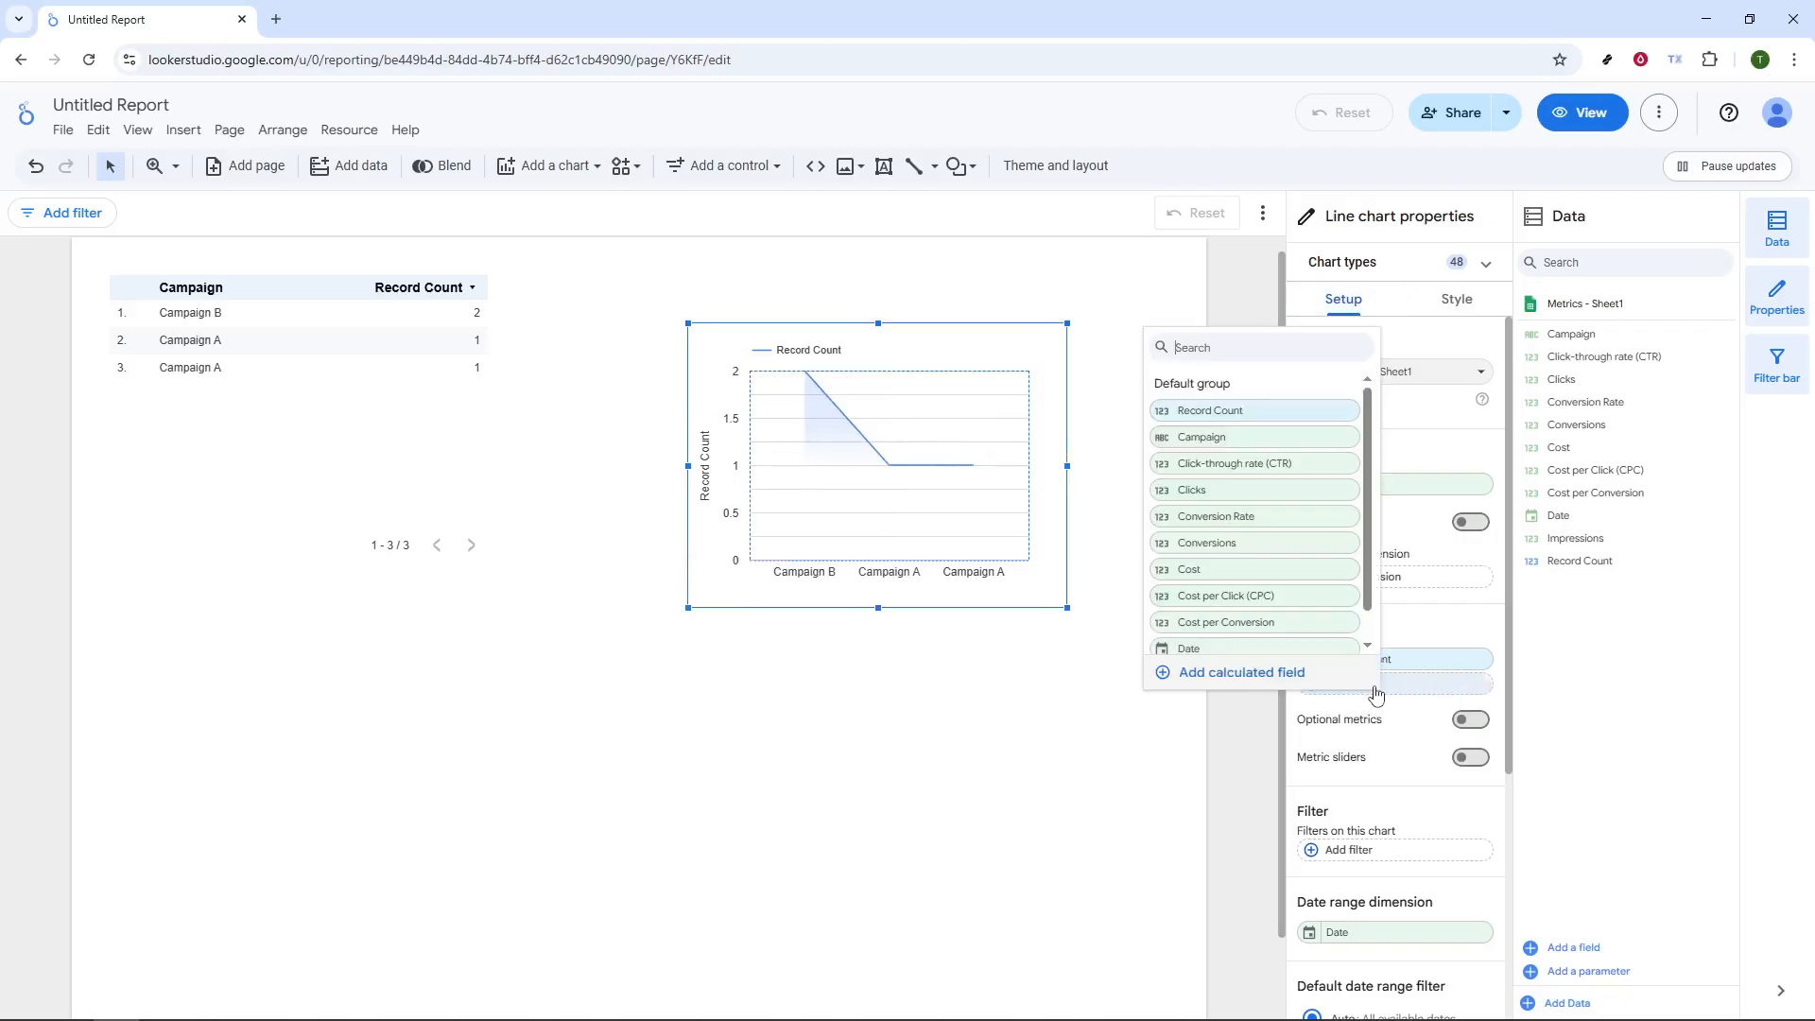
click(1232, 493)
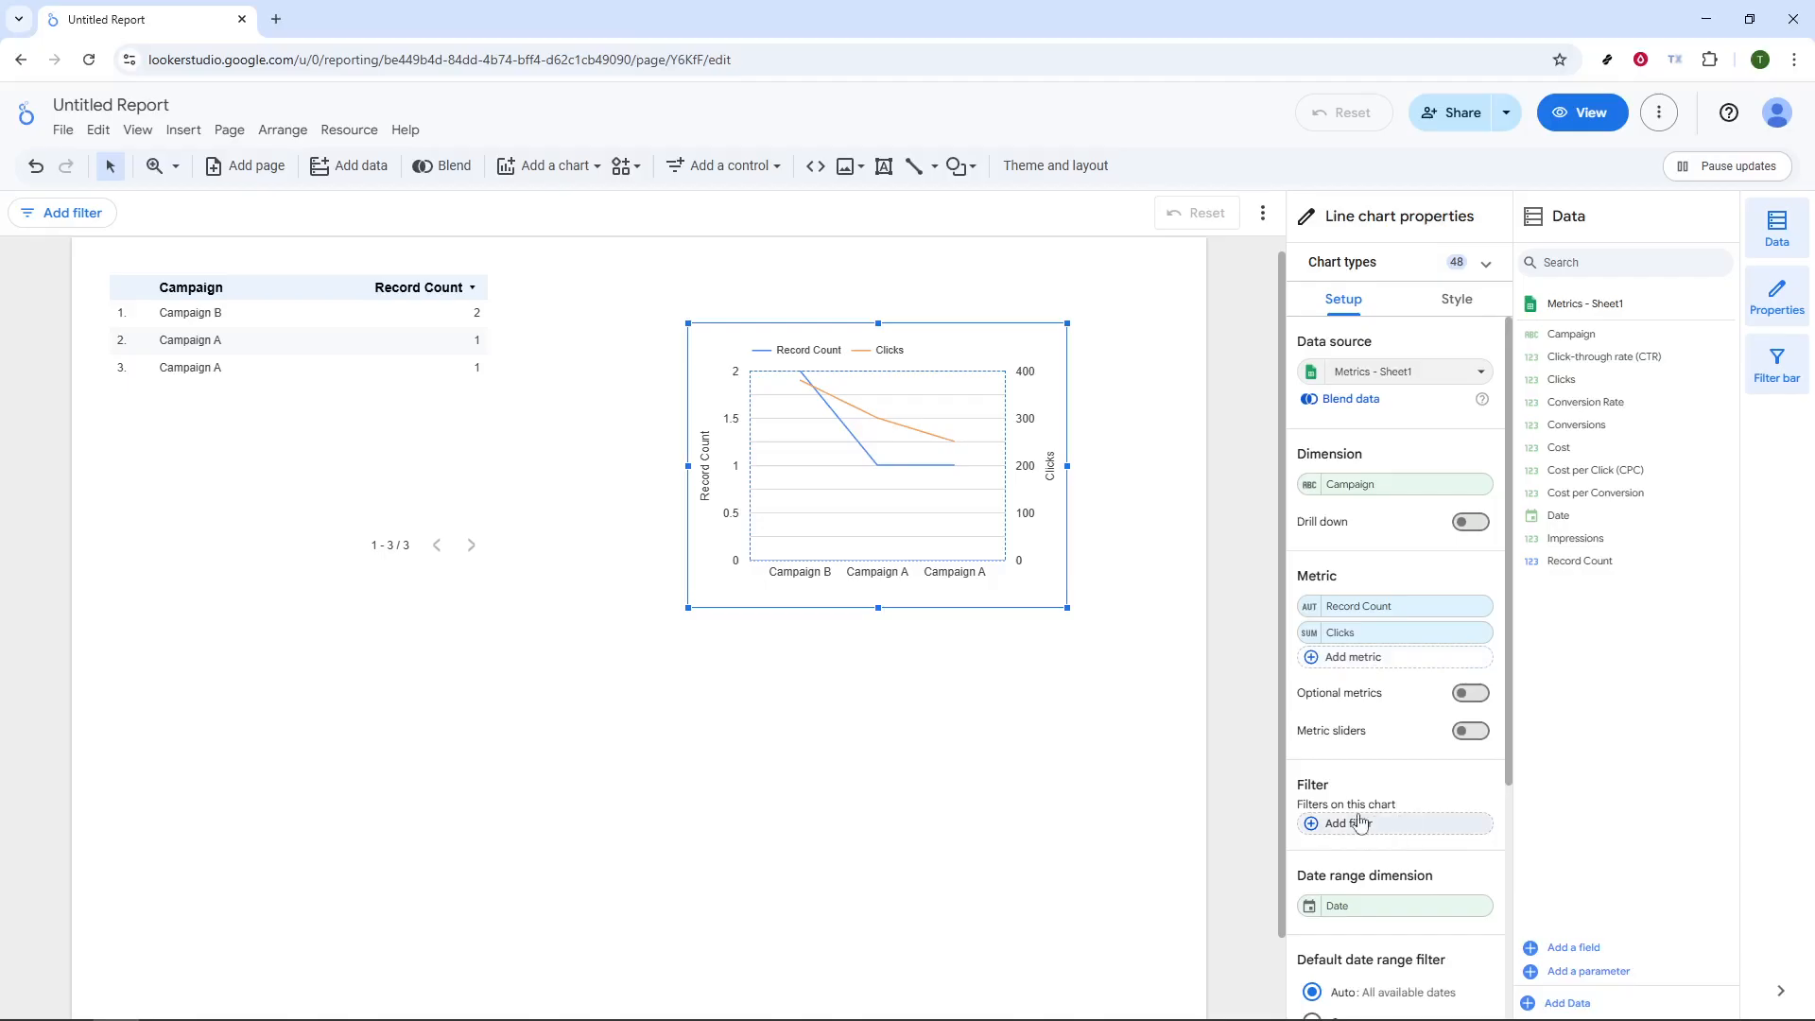
Review the line chart's filter, date range, sort and chart interaction settings.
scroll(1418, 803, down, 1)
scroll(1395, 860, down, 3)
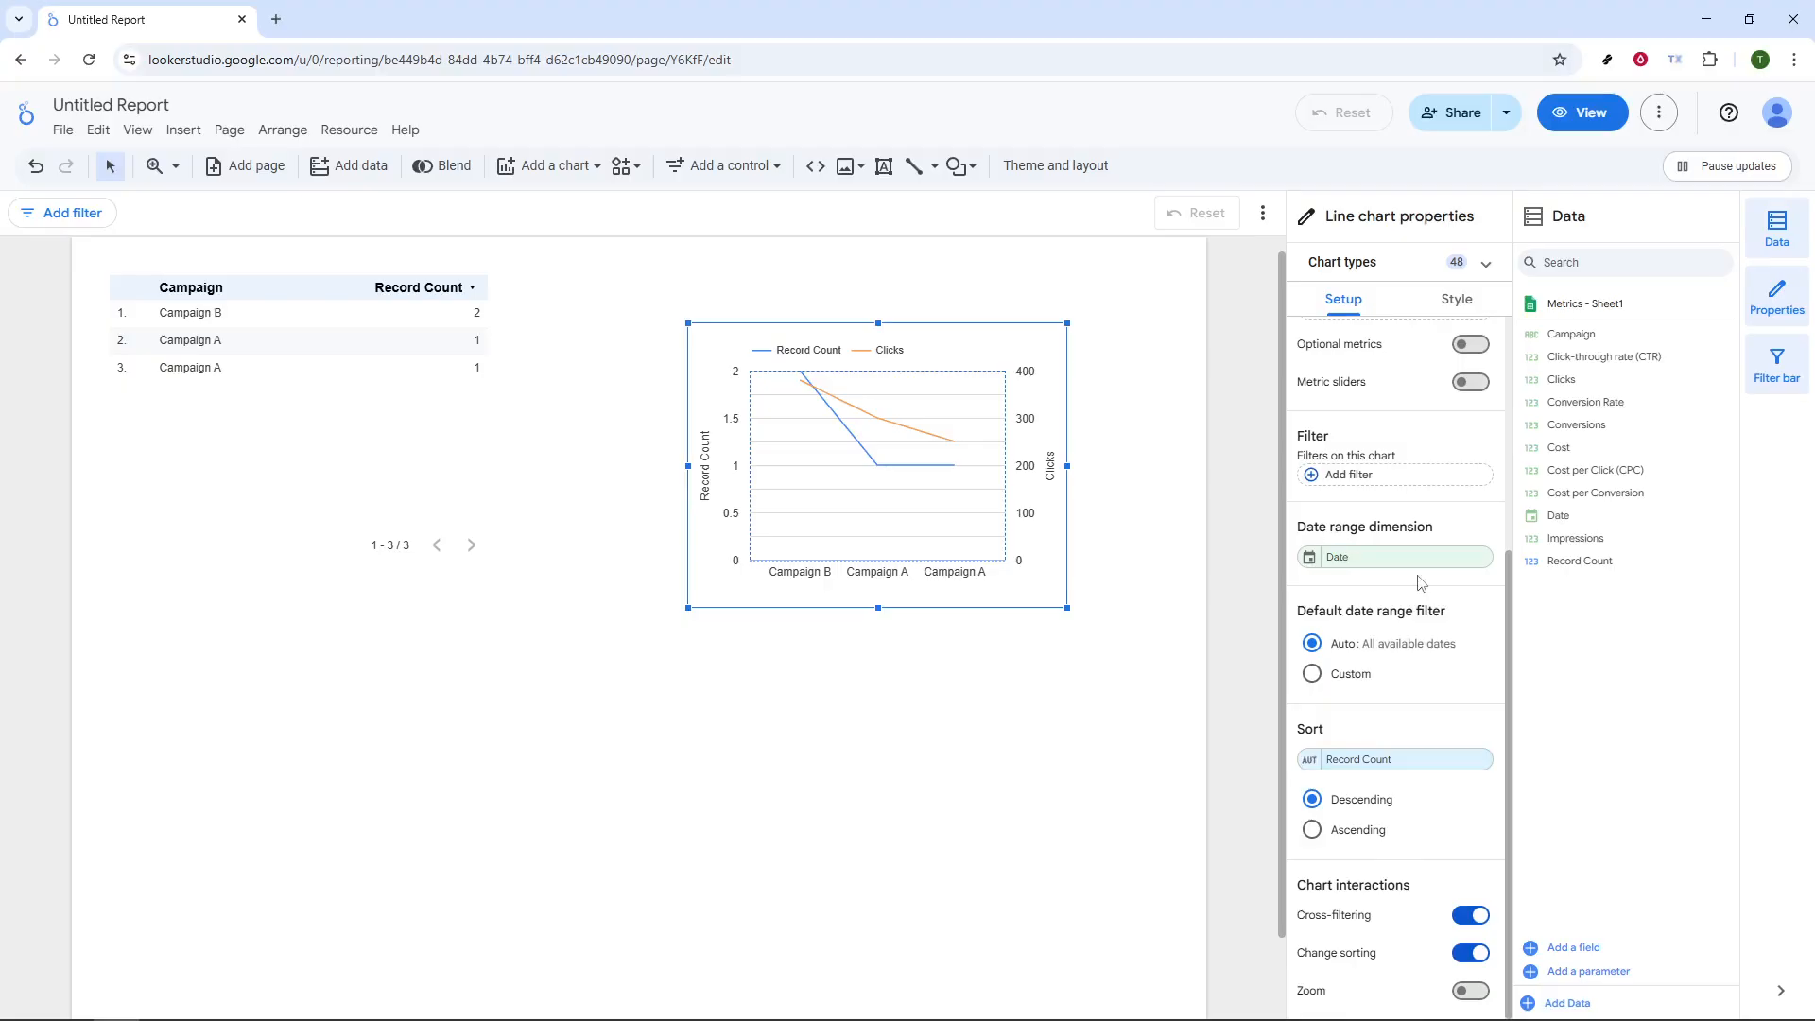
scroll(1428, 579, up, 2)
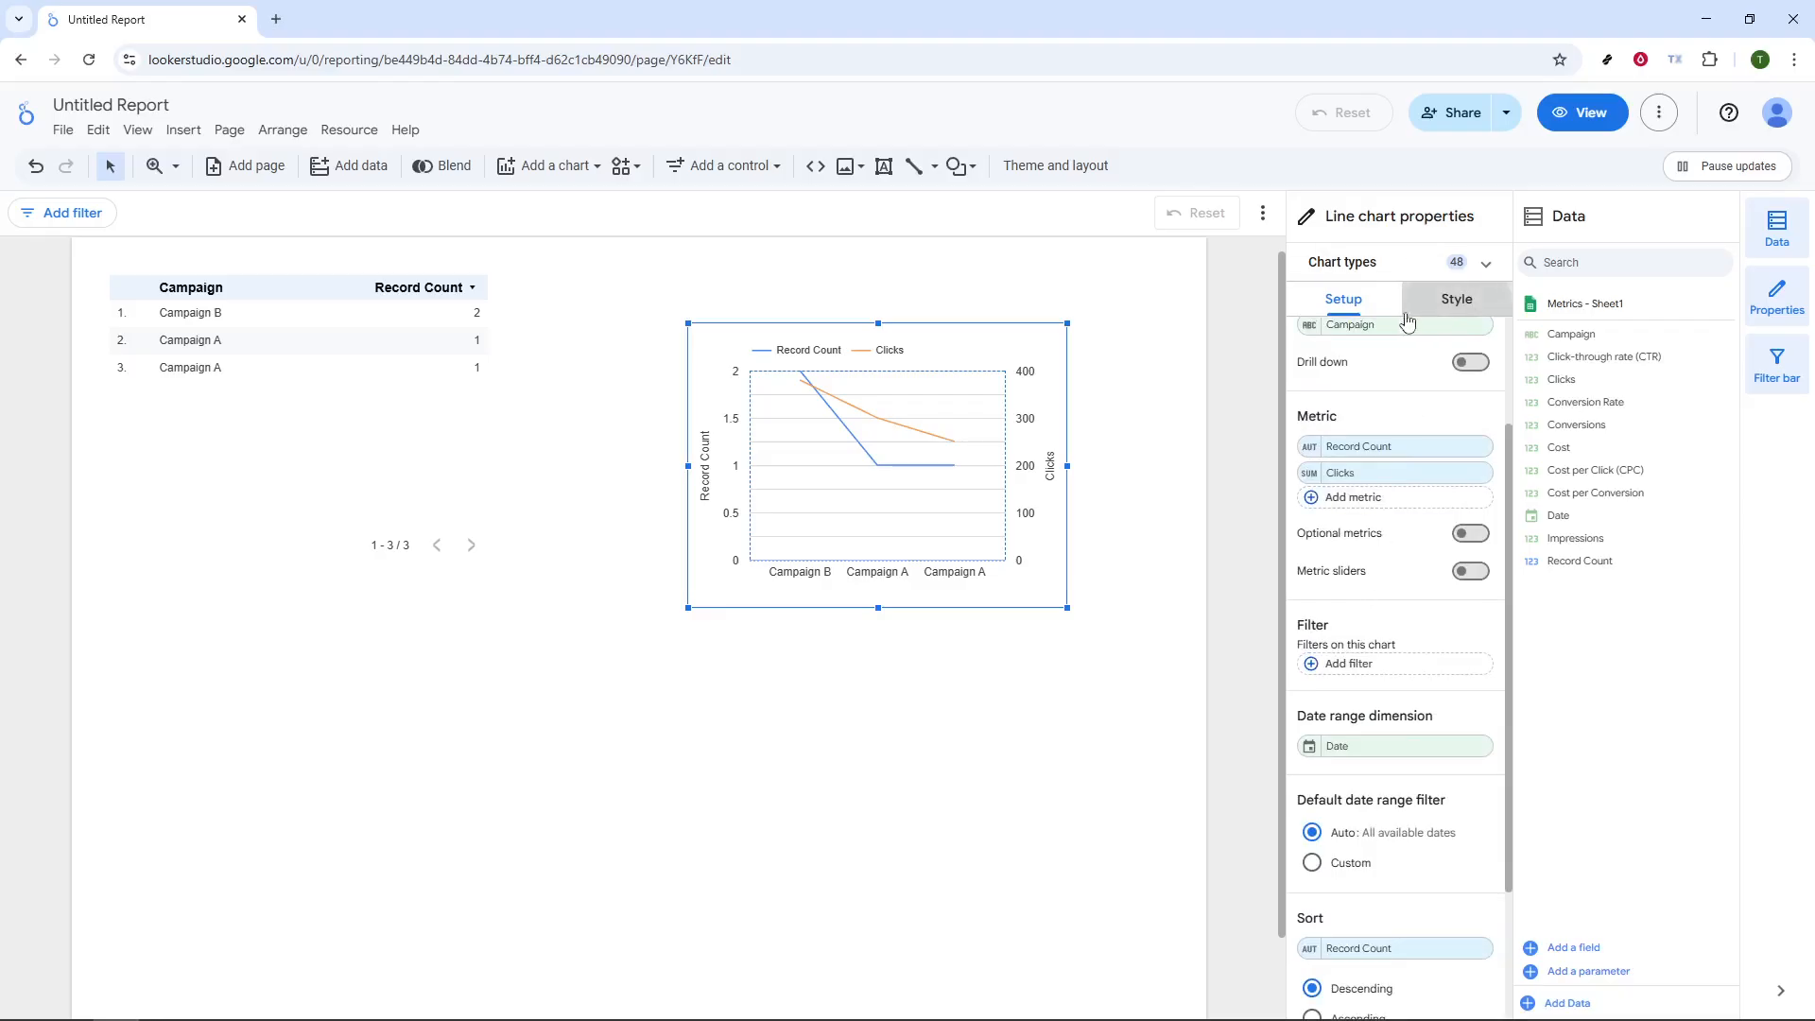
Try the Smooth option on the line chart's series and switch it back off.
click(1447, 300)
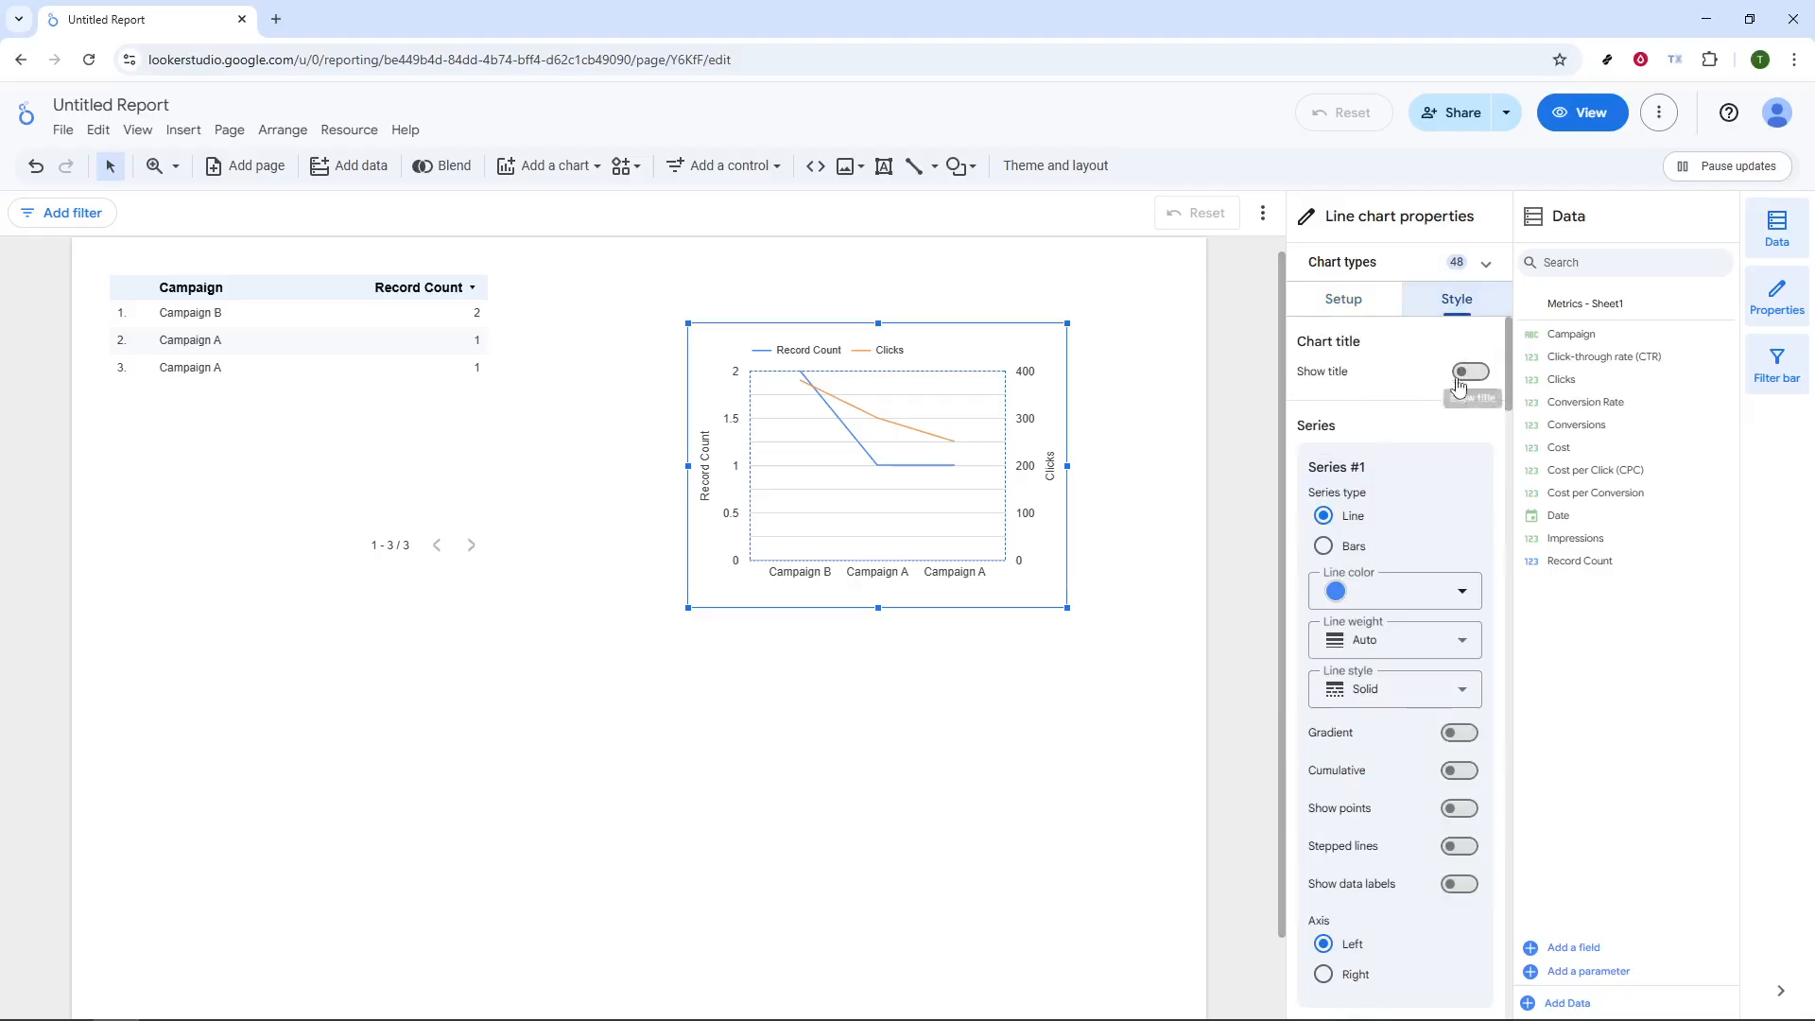
scroll(1380, 624, down, 9)
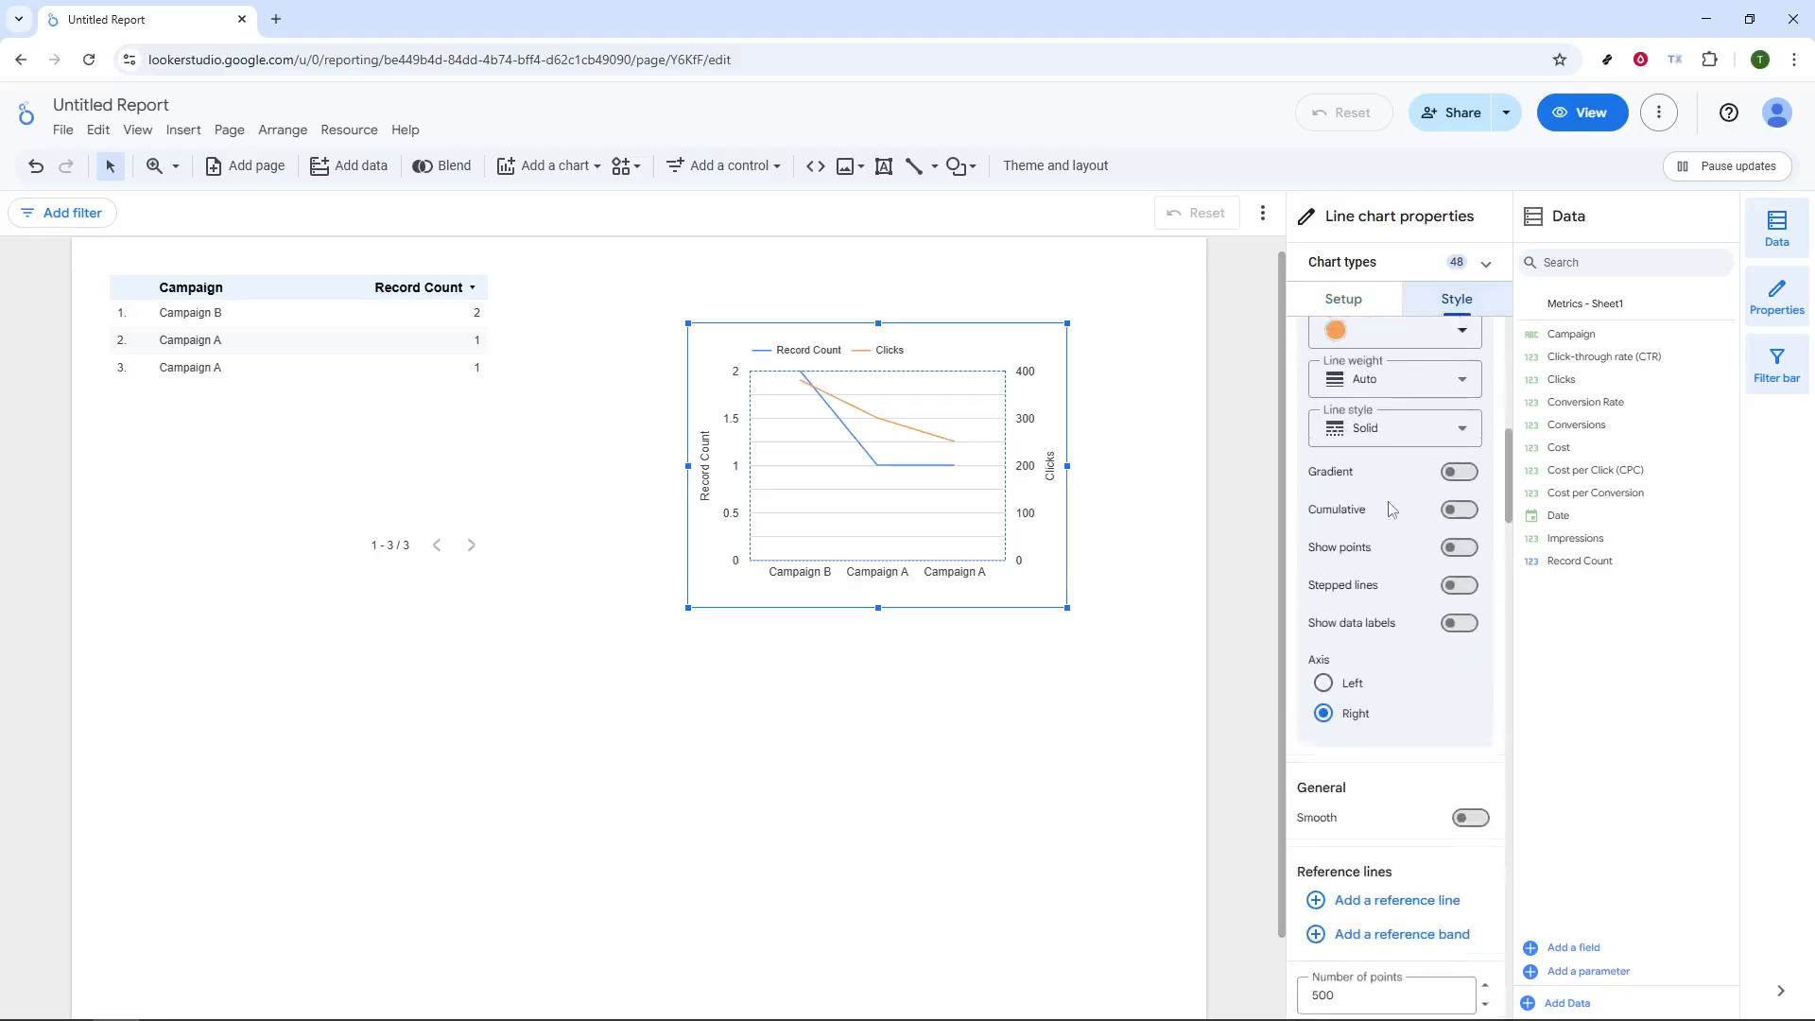
scroll(1380, 501, up, 2)
scroll(1390, 605, down, 4)
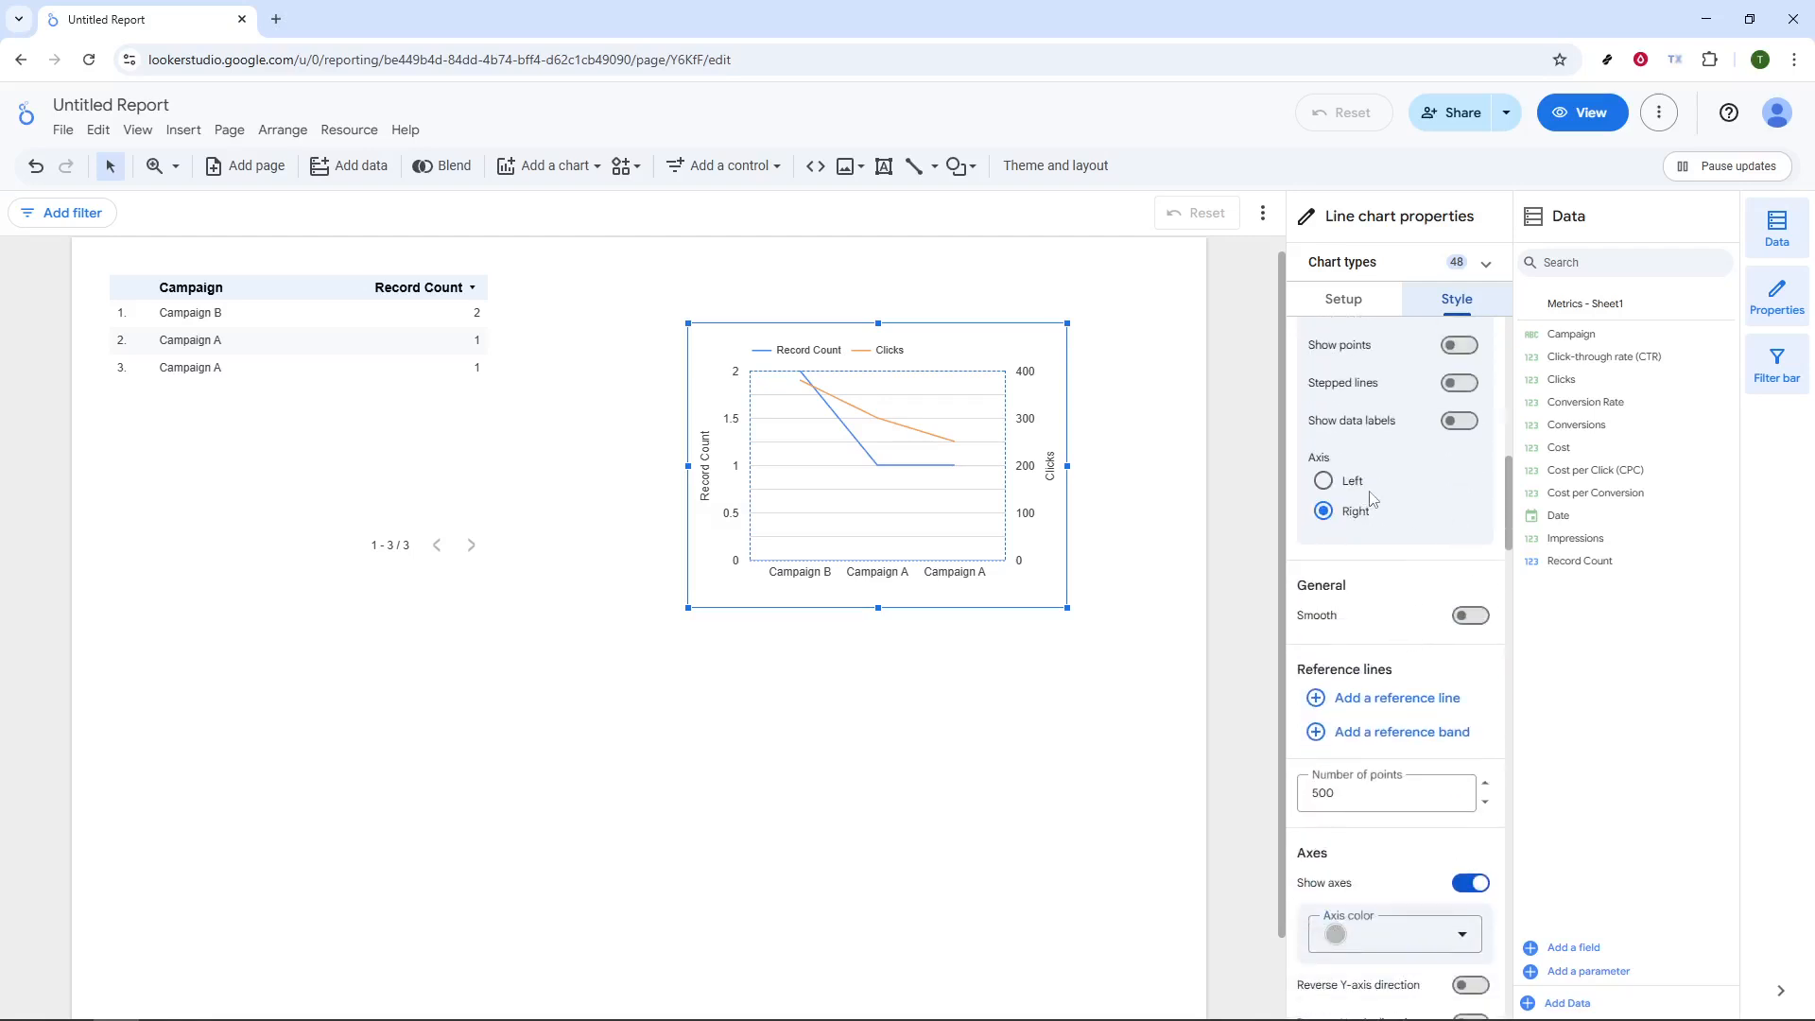
click(1470, 616)
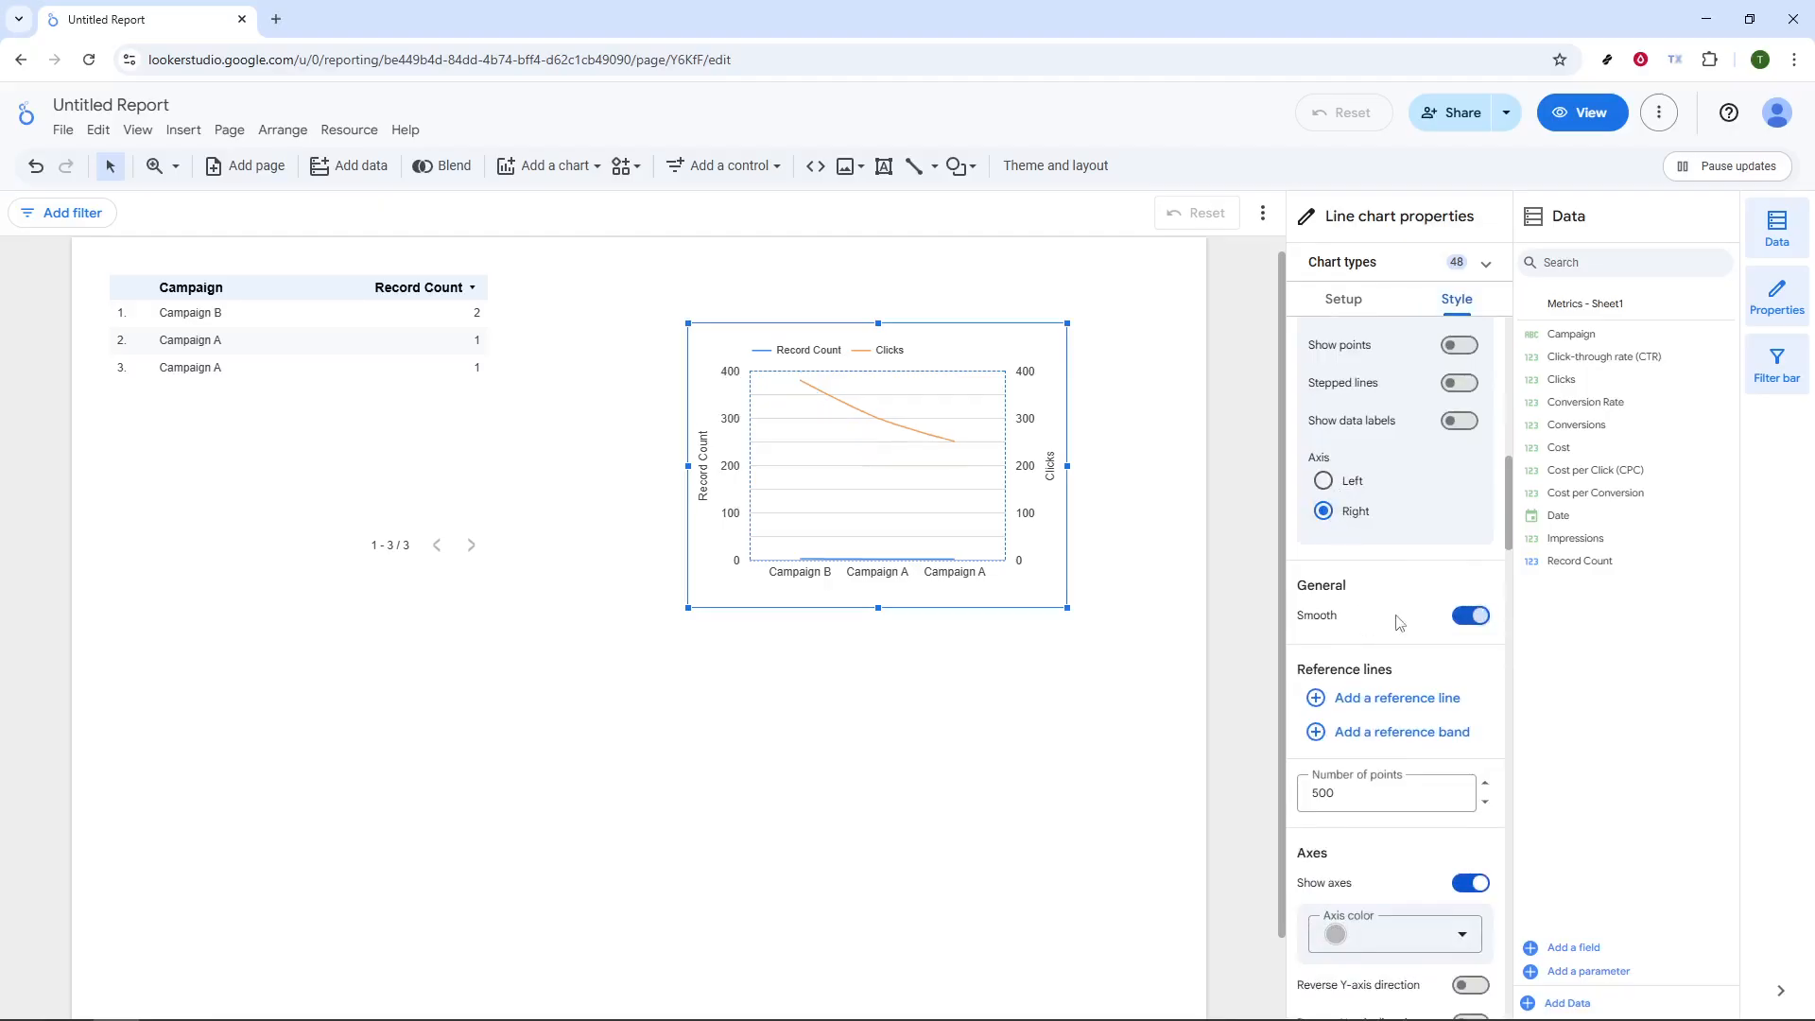
click(1476, 619)
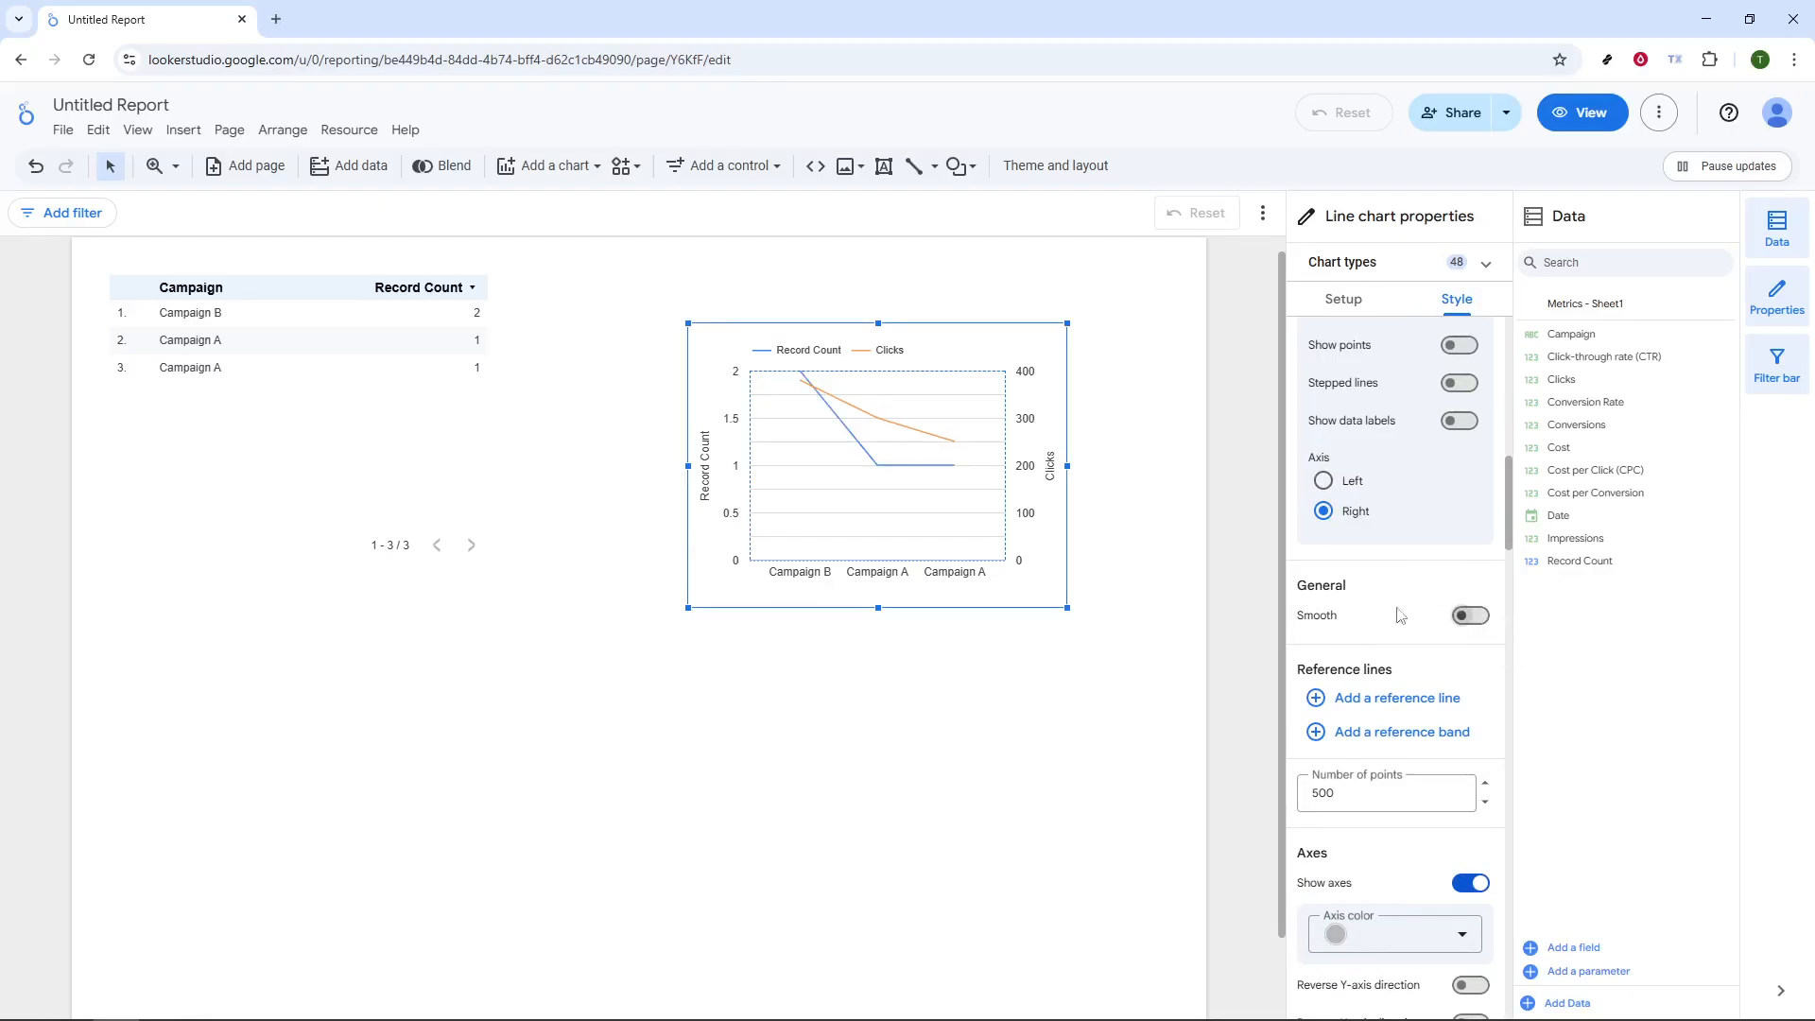
Examine the line chart's style options for axes, grid, legend, background, border and chart header, and return to its data setup.
scroll(1367, 747, down, 2)
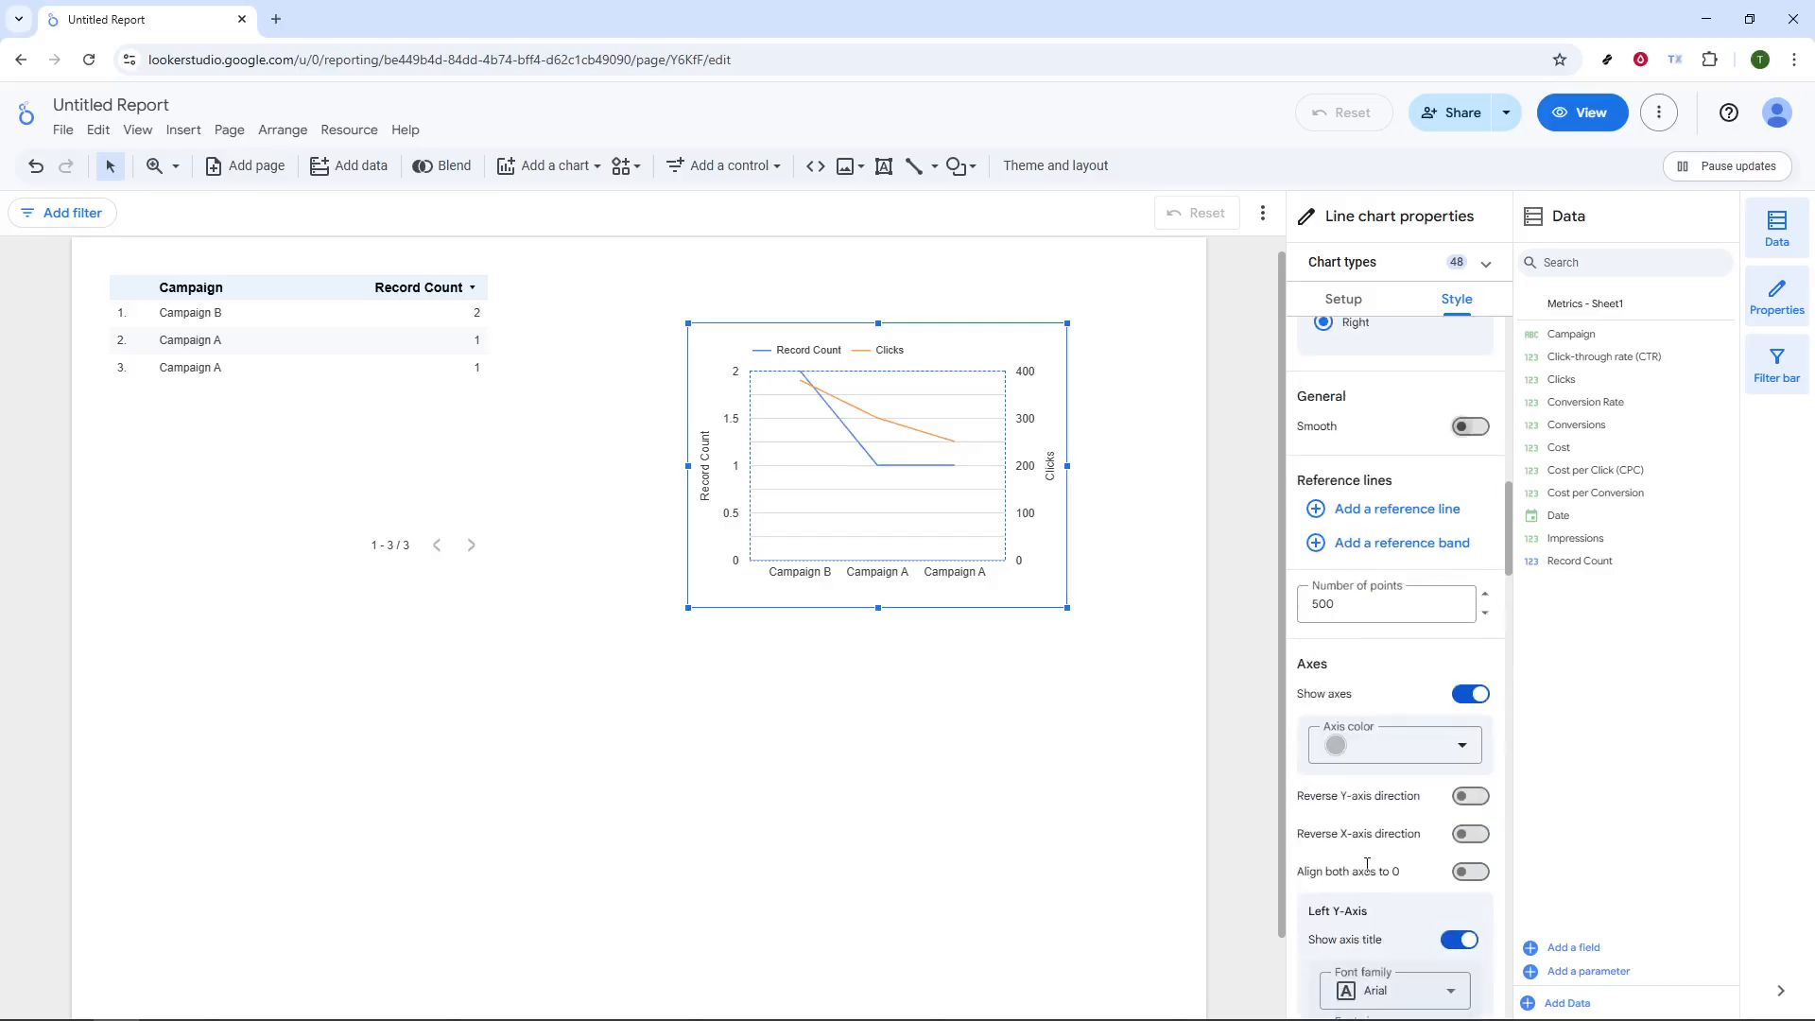
scroll(1367, 716, down, 3)
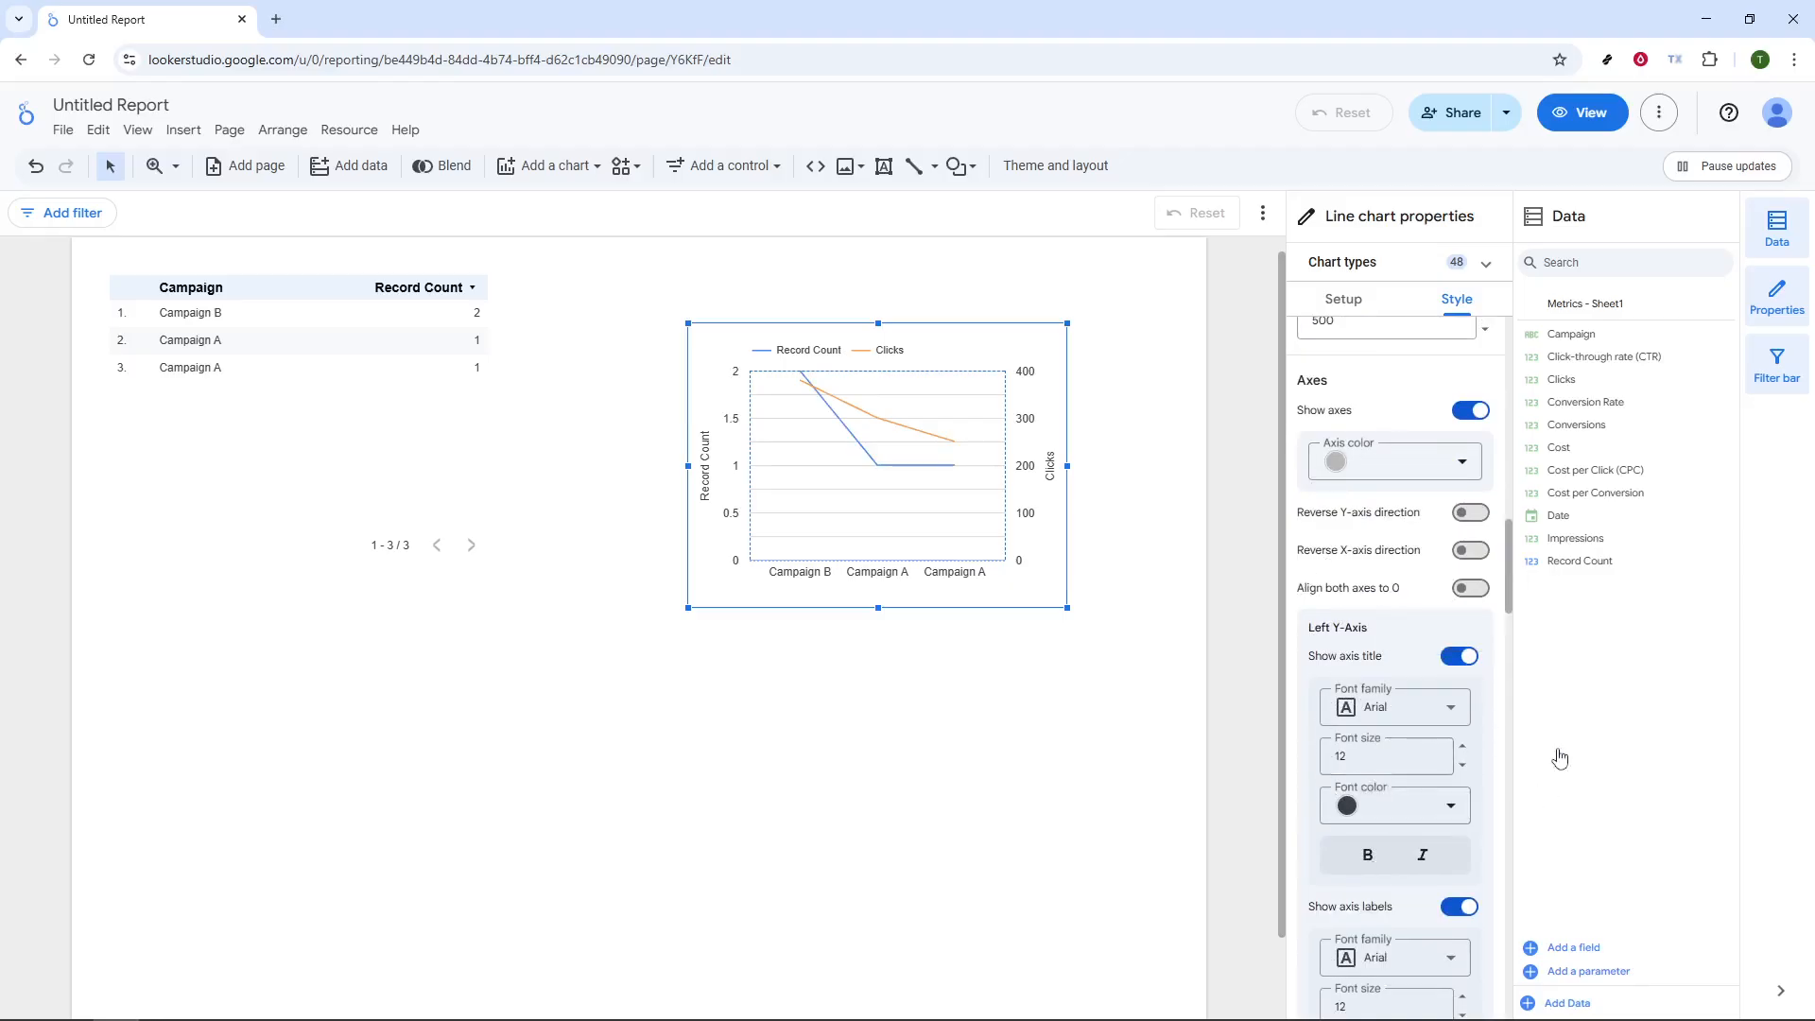
scroll(1397, 746, down, 1)
scroll(1396, 746, down, 4)
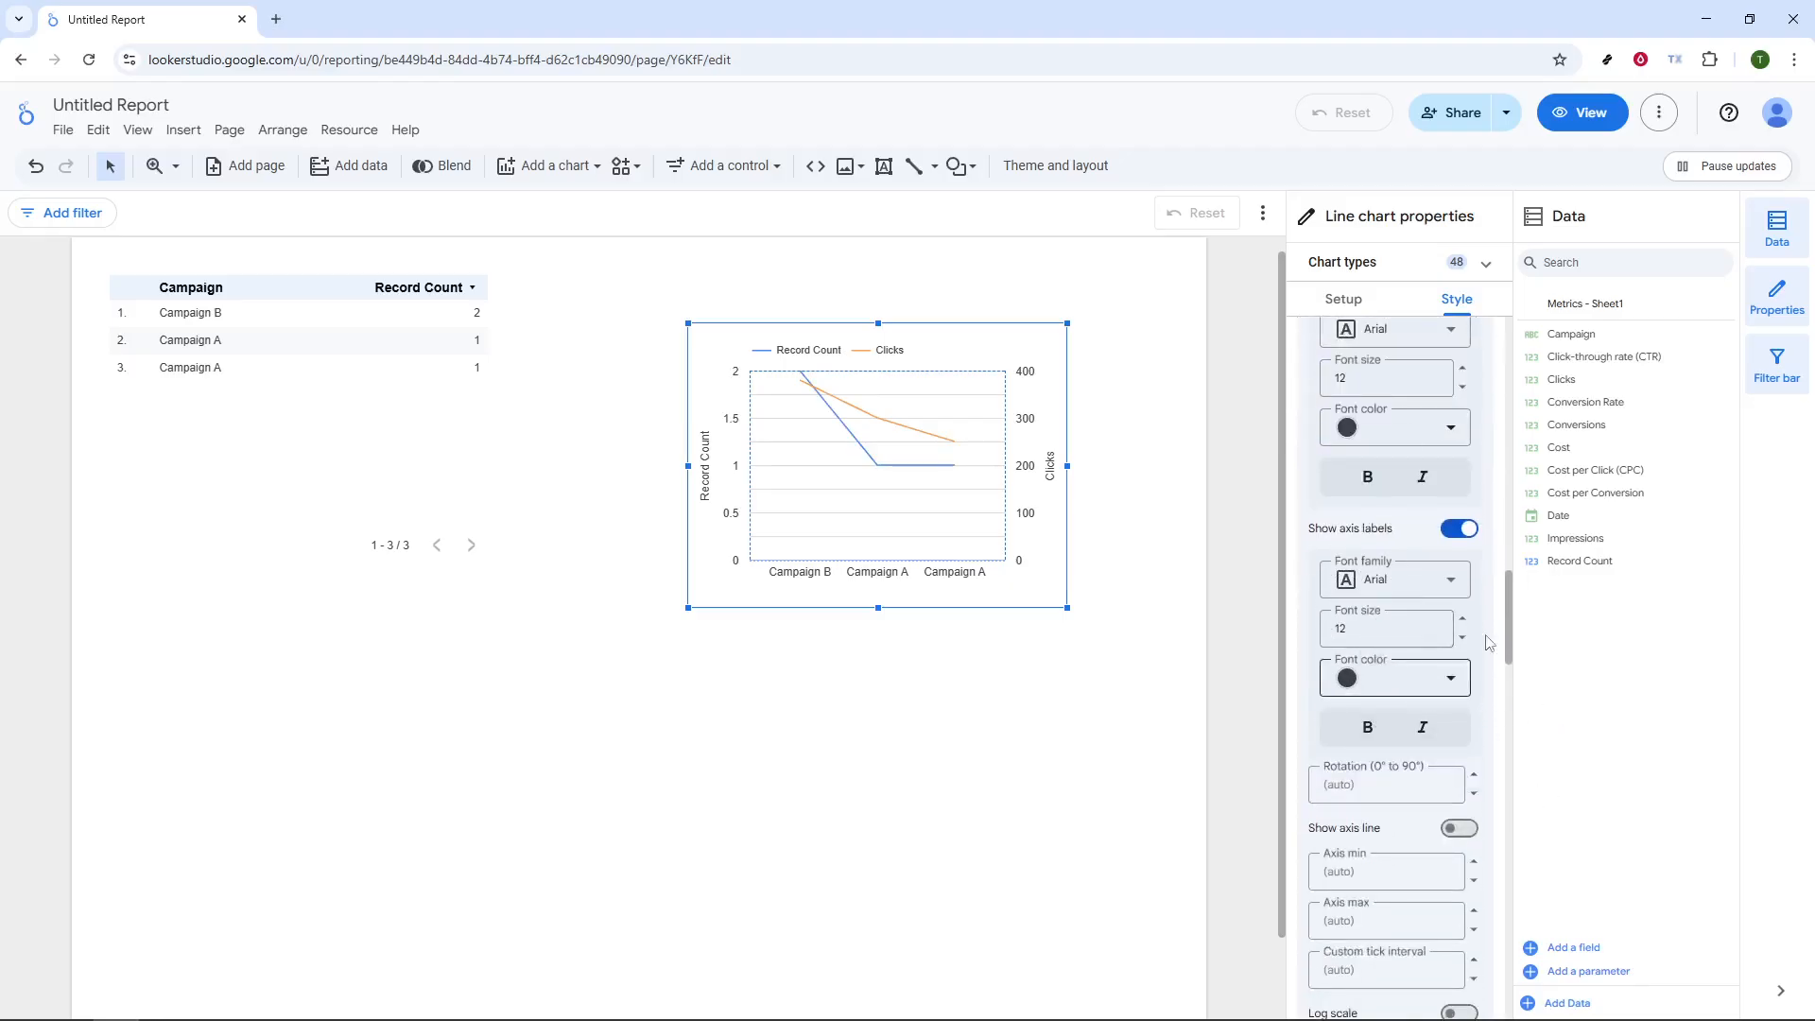
scroll(1392, 785, down, 4)
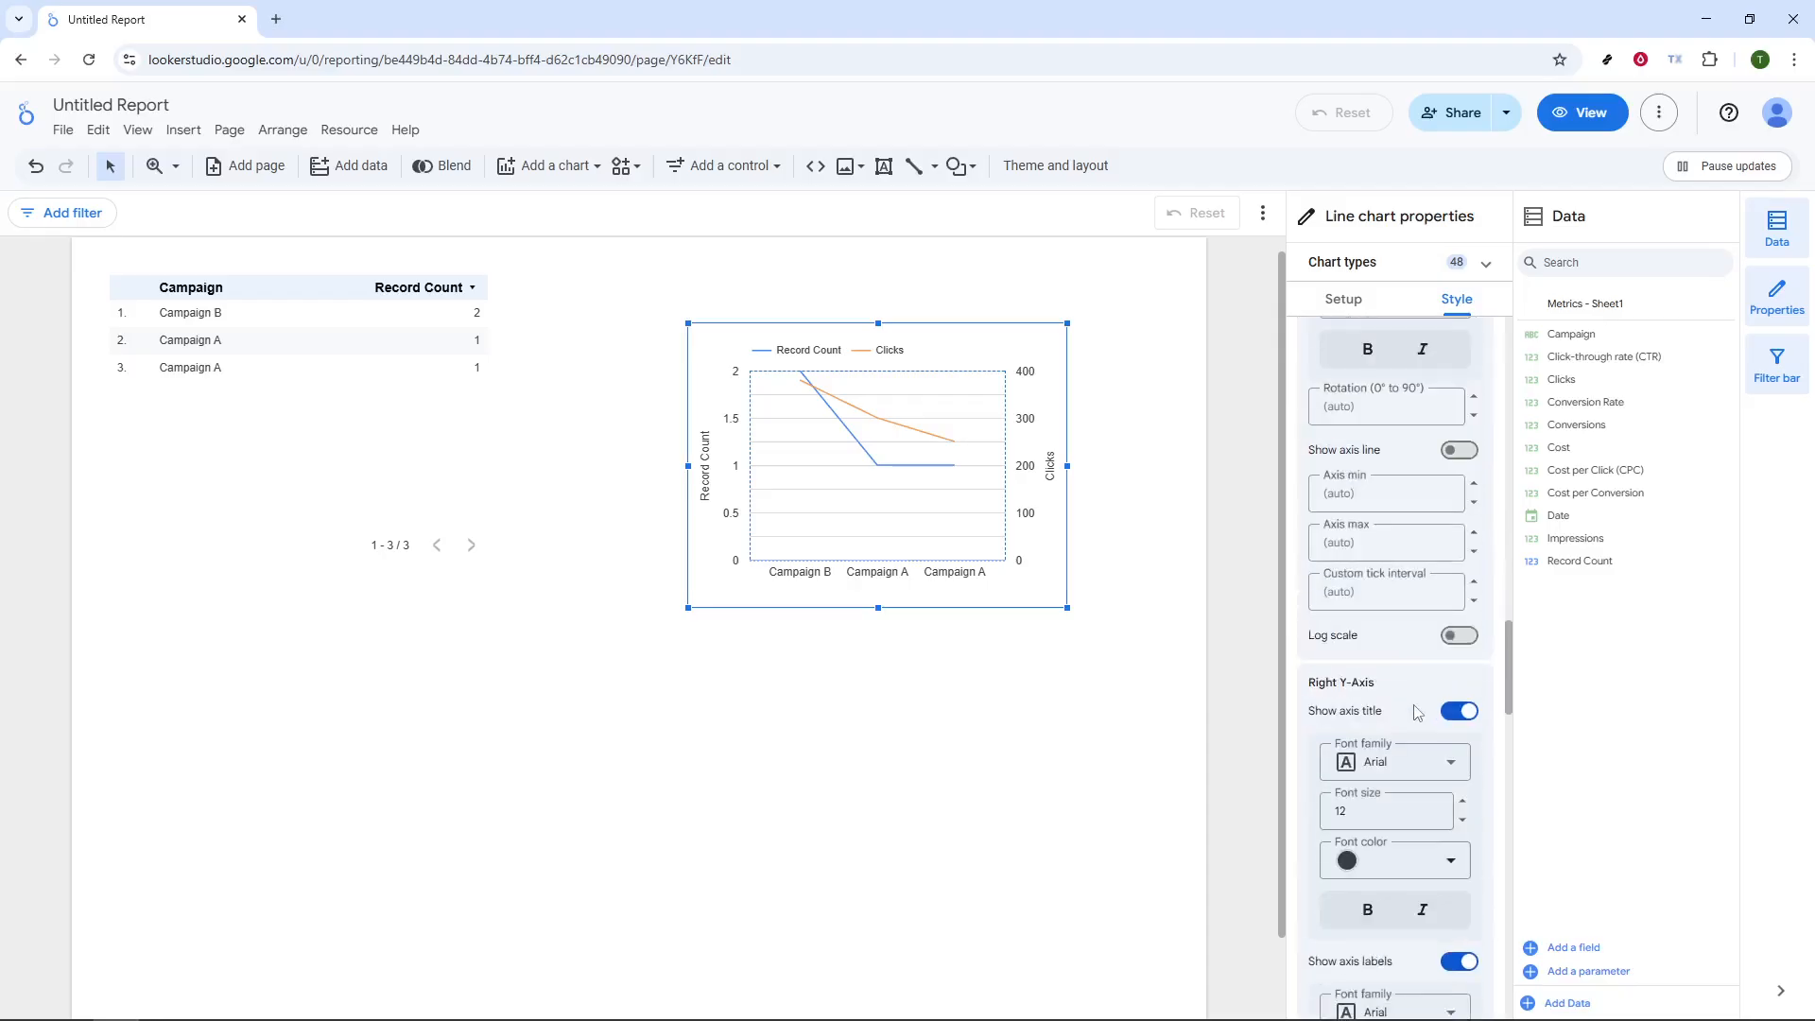
scroll(1408, 656, down, 4)
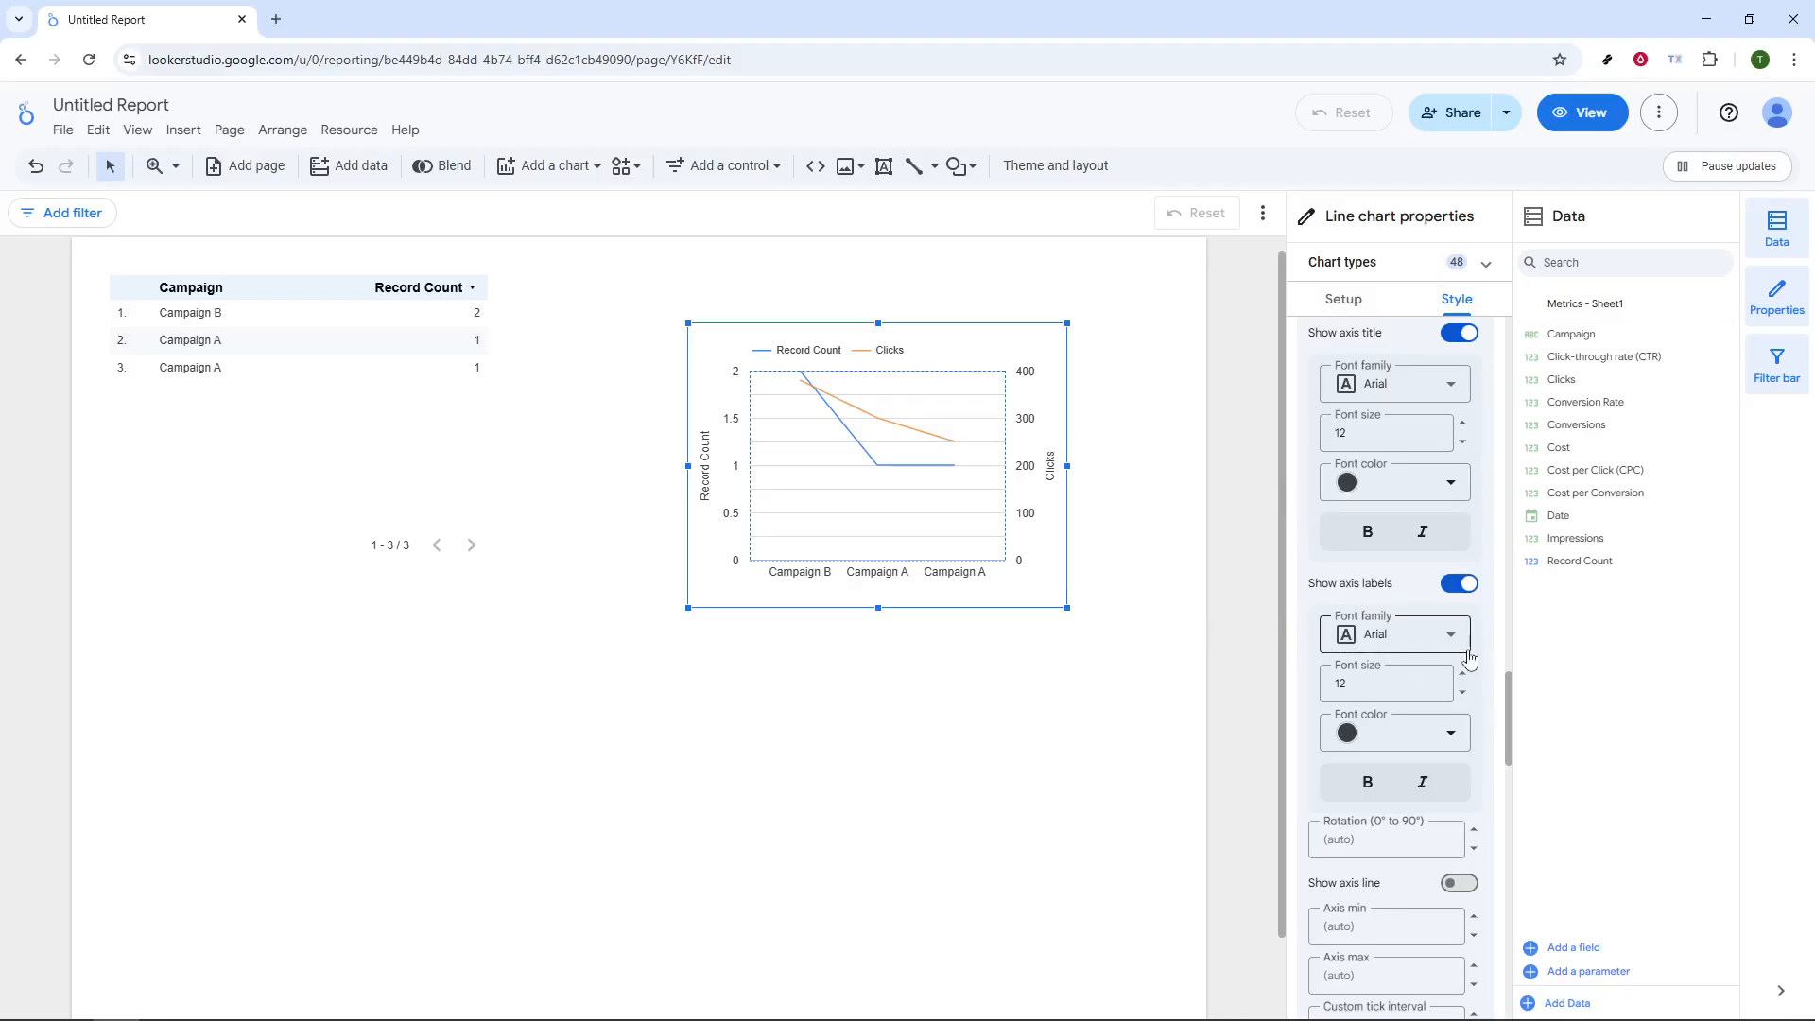
scroll(1338, 681, down, 4)
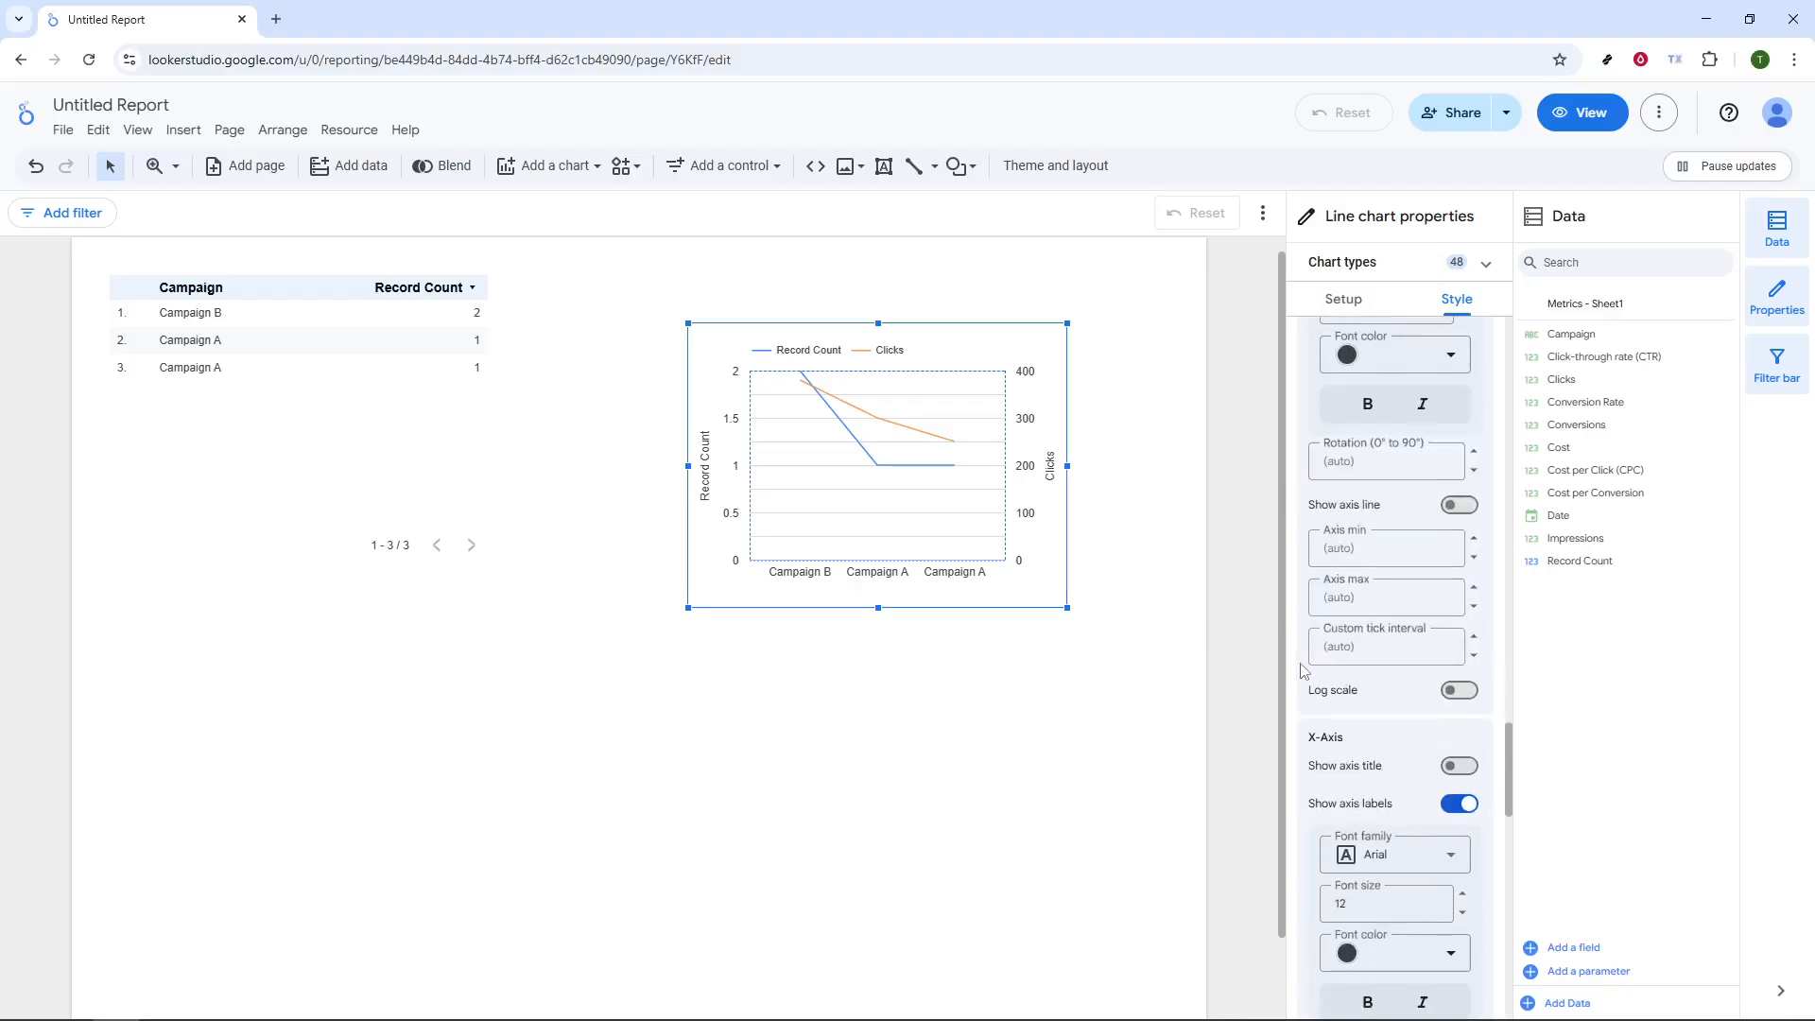
scroll(1352, 652, down, 5)
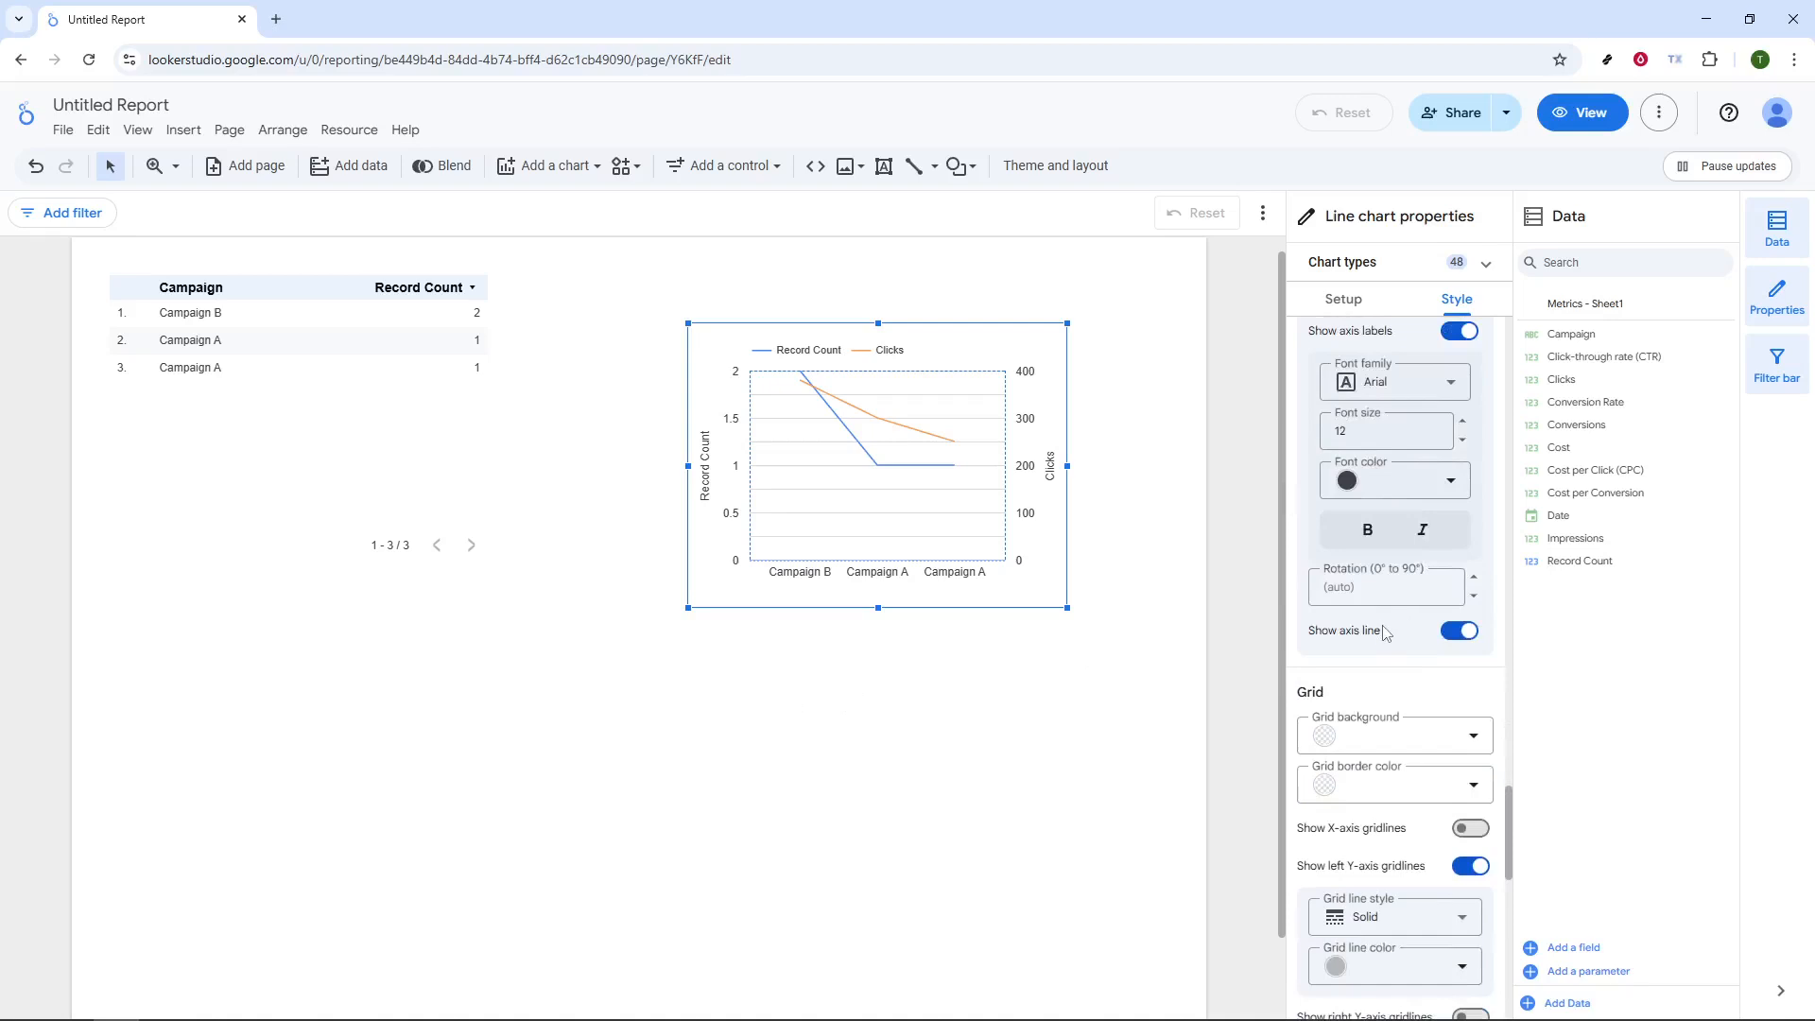
scroll(1385, 633, down, 3)
scroll(1399, 661, down, 2)
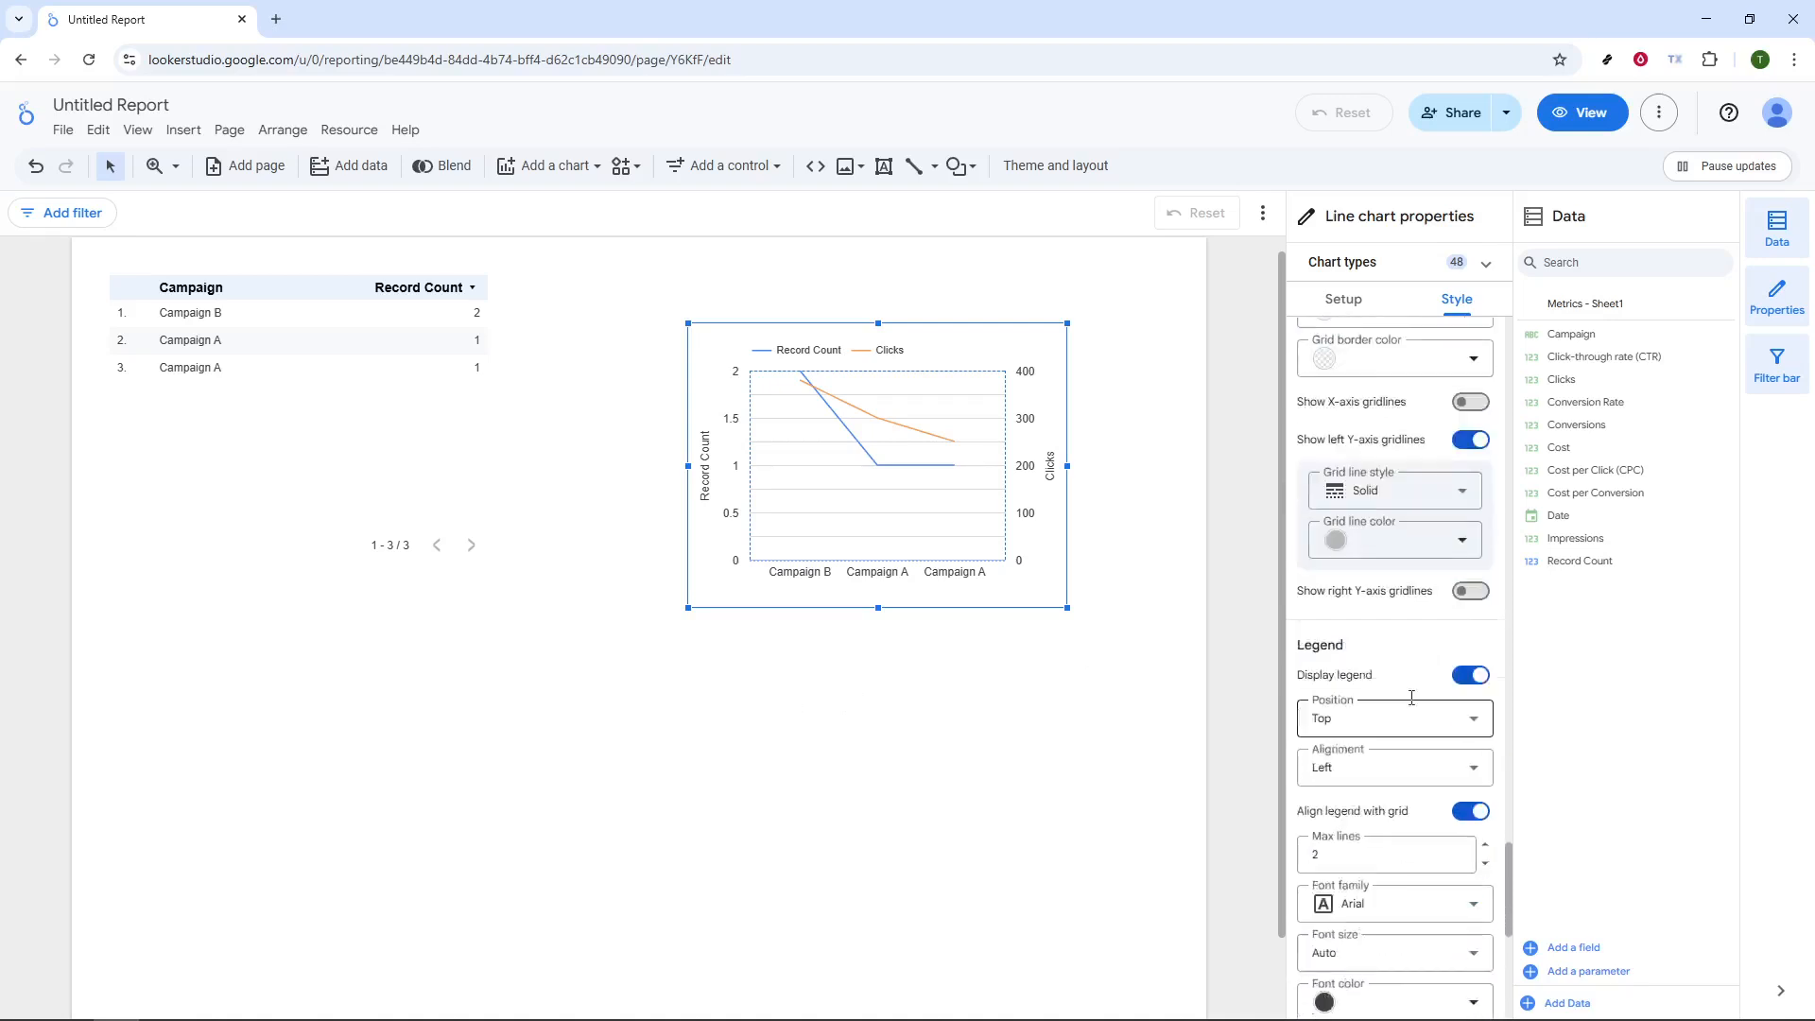
scroll(1419, 671, down, 6)
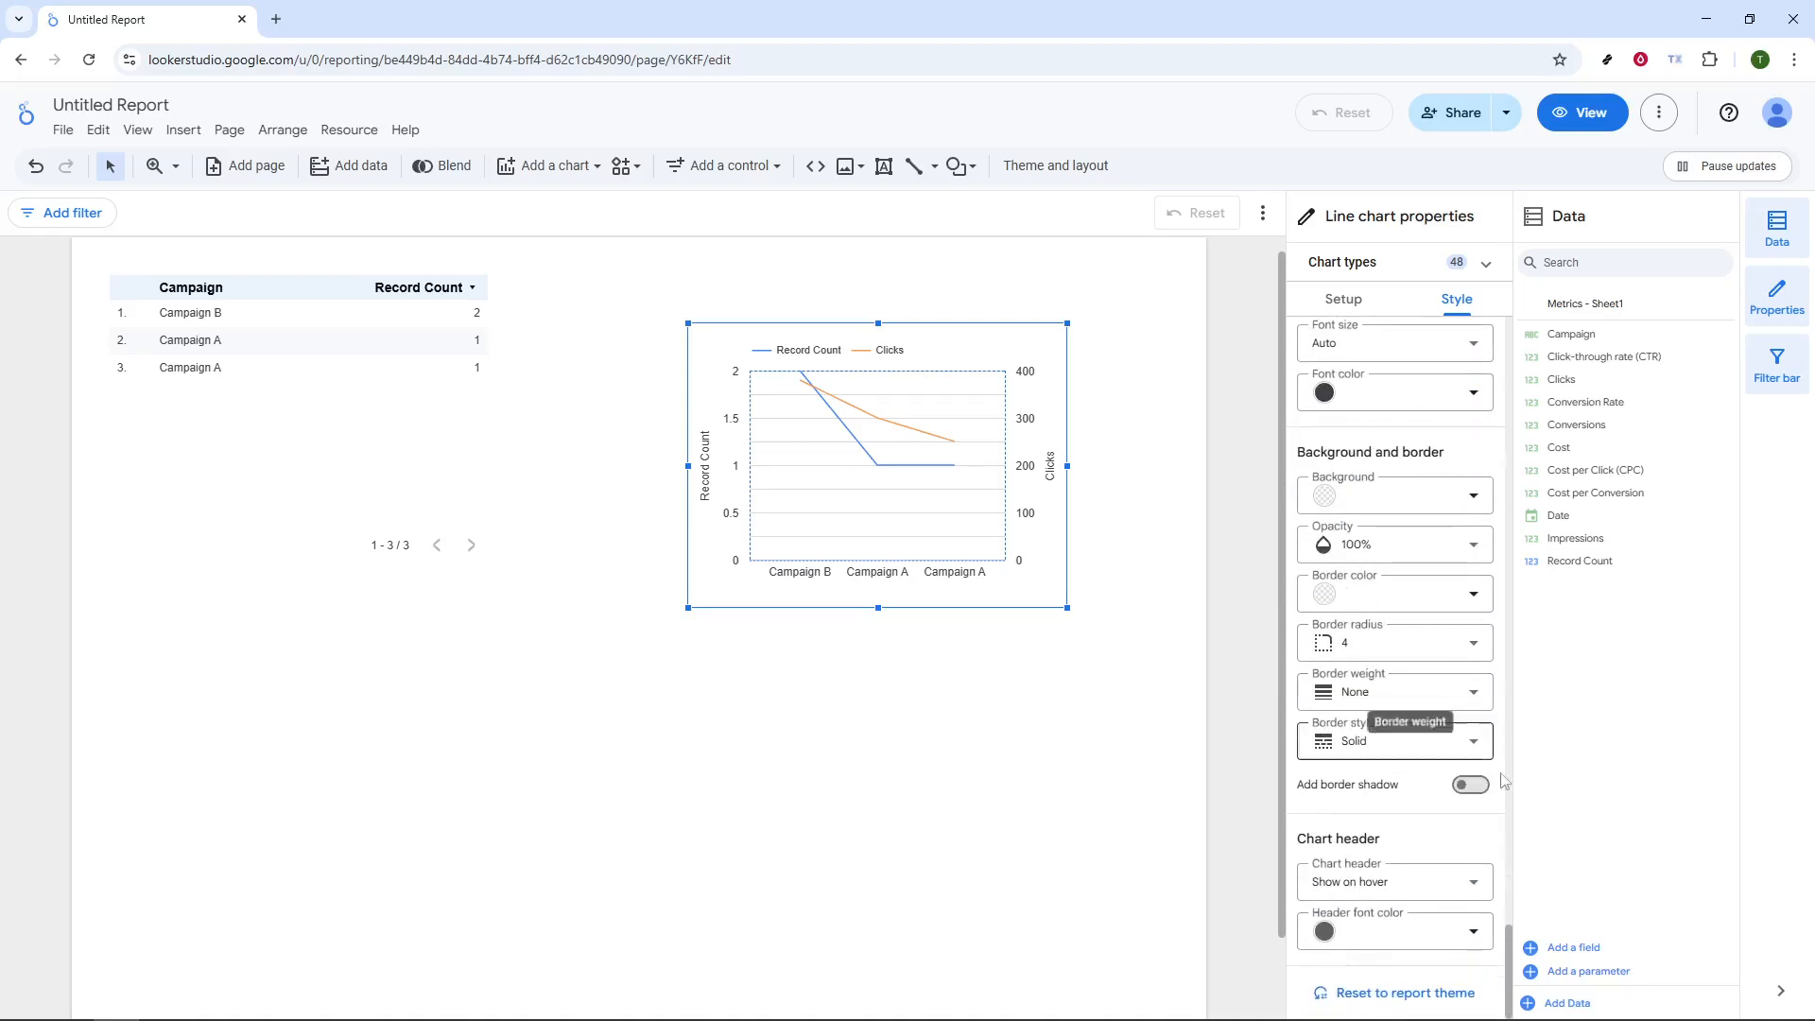
drag(1513, 950, 1486, 336)
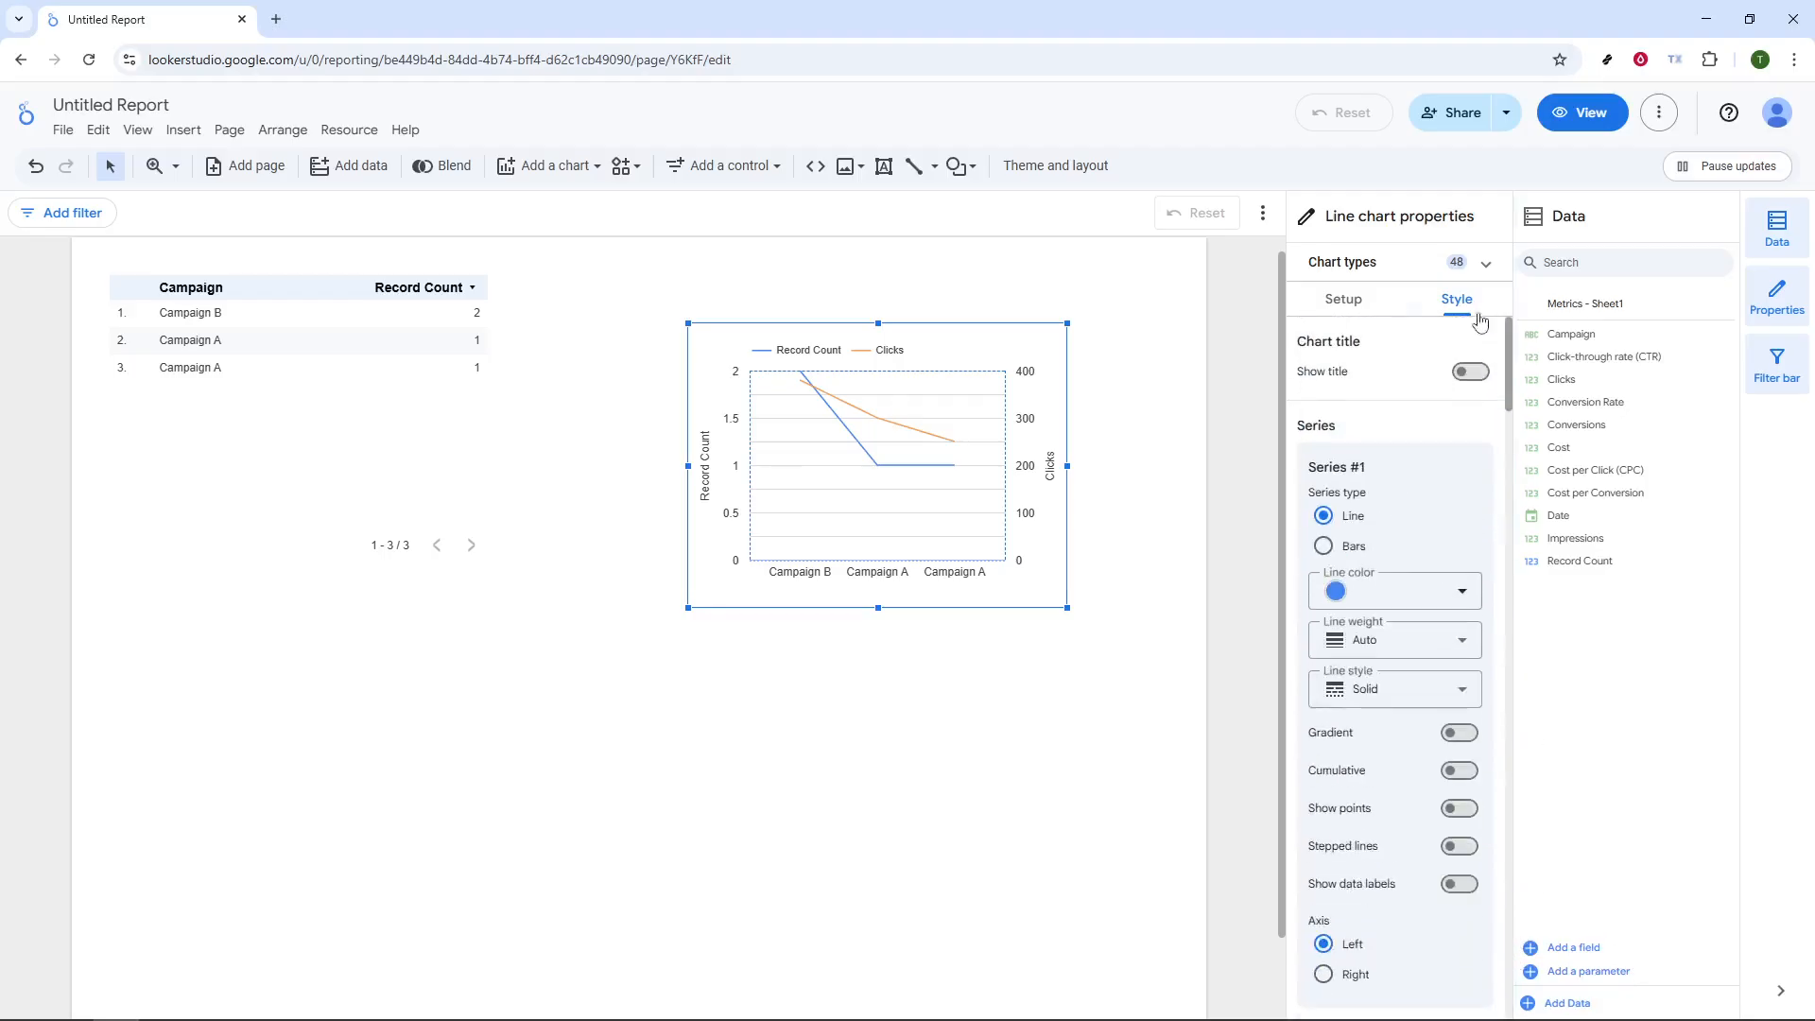
click(1358, 314)
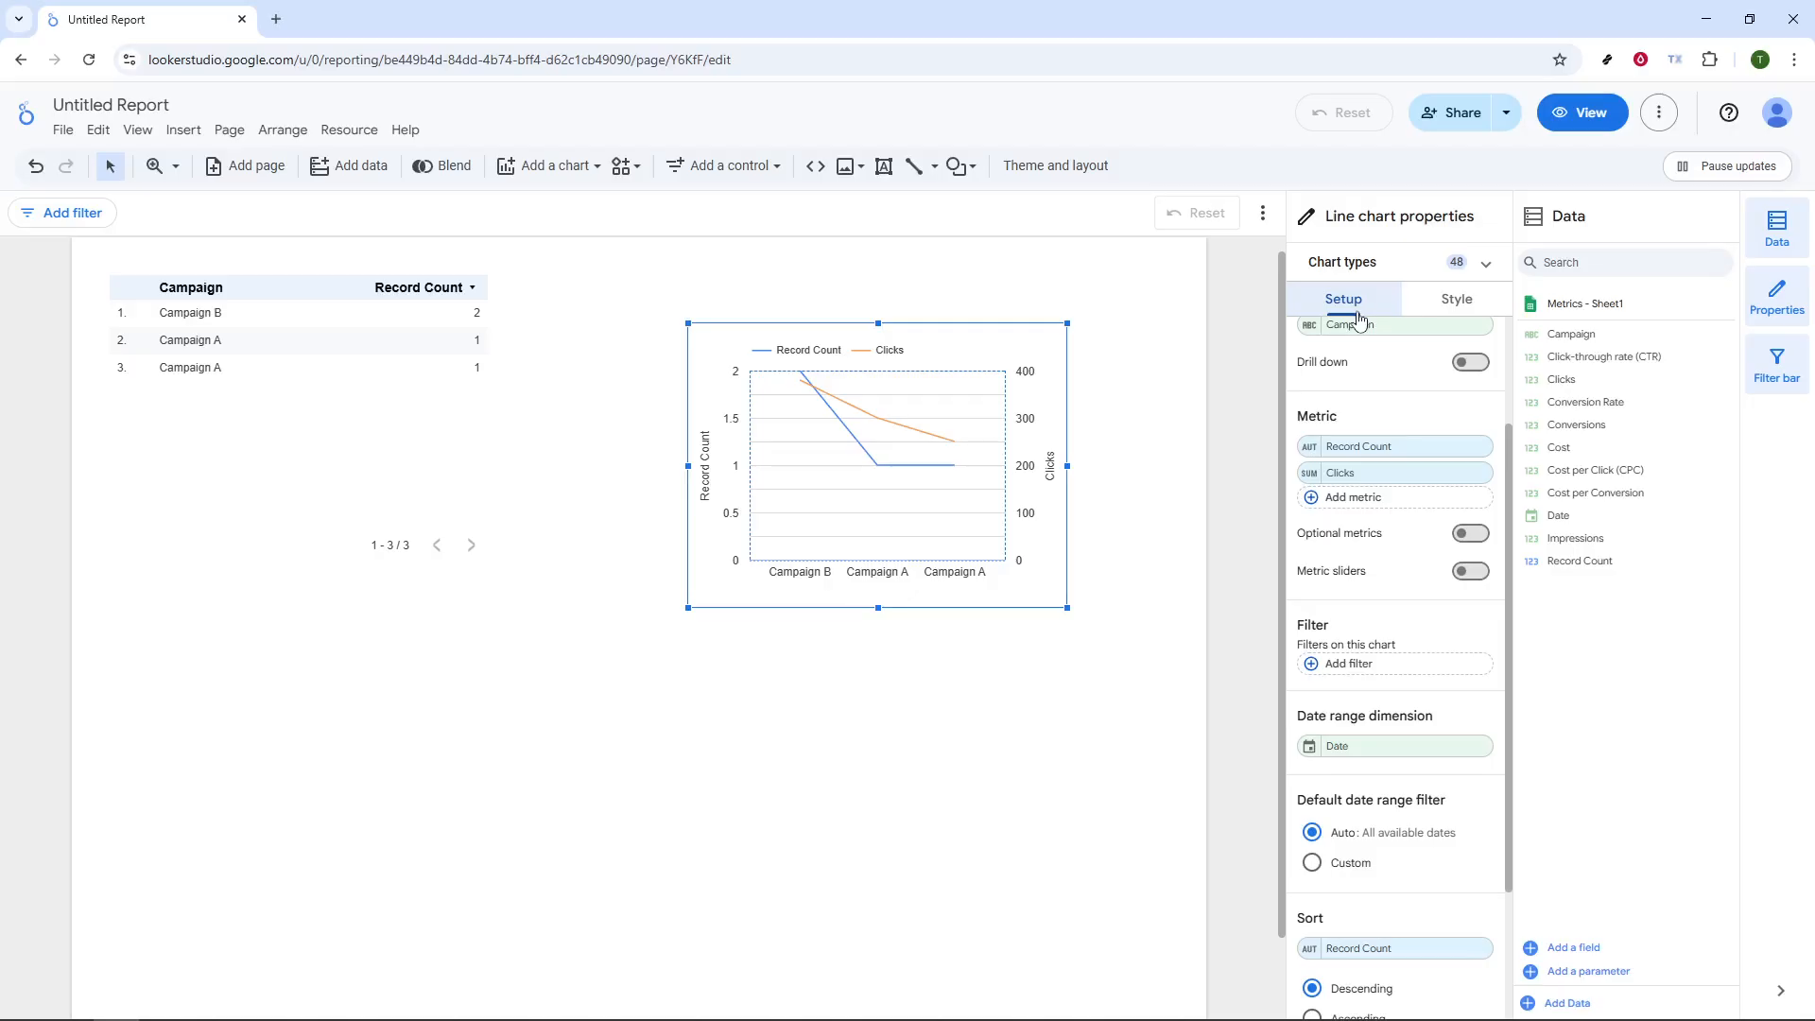
Preview the report with the campaign table and line chart in view mode, and return to editing.
click(1593, 115)
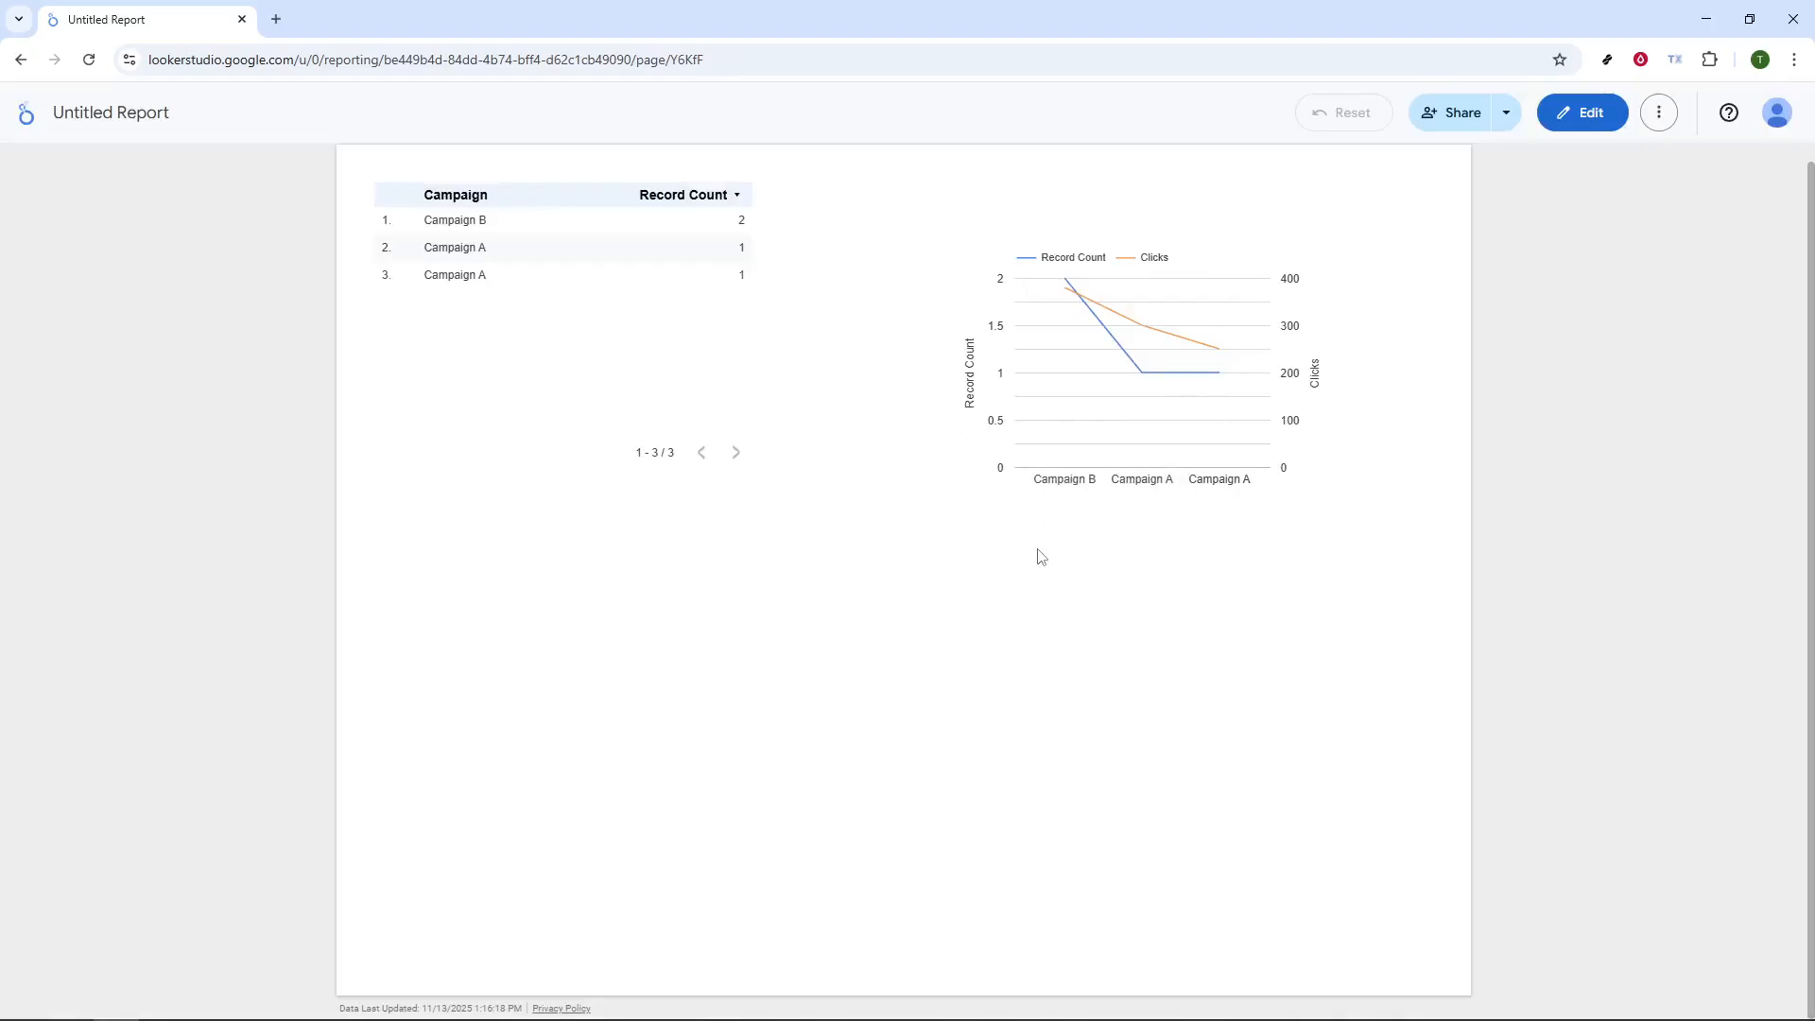
click(1595, 111)
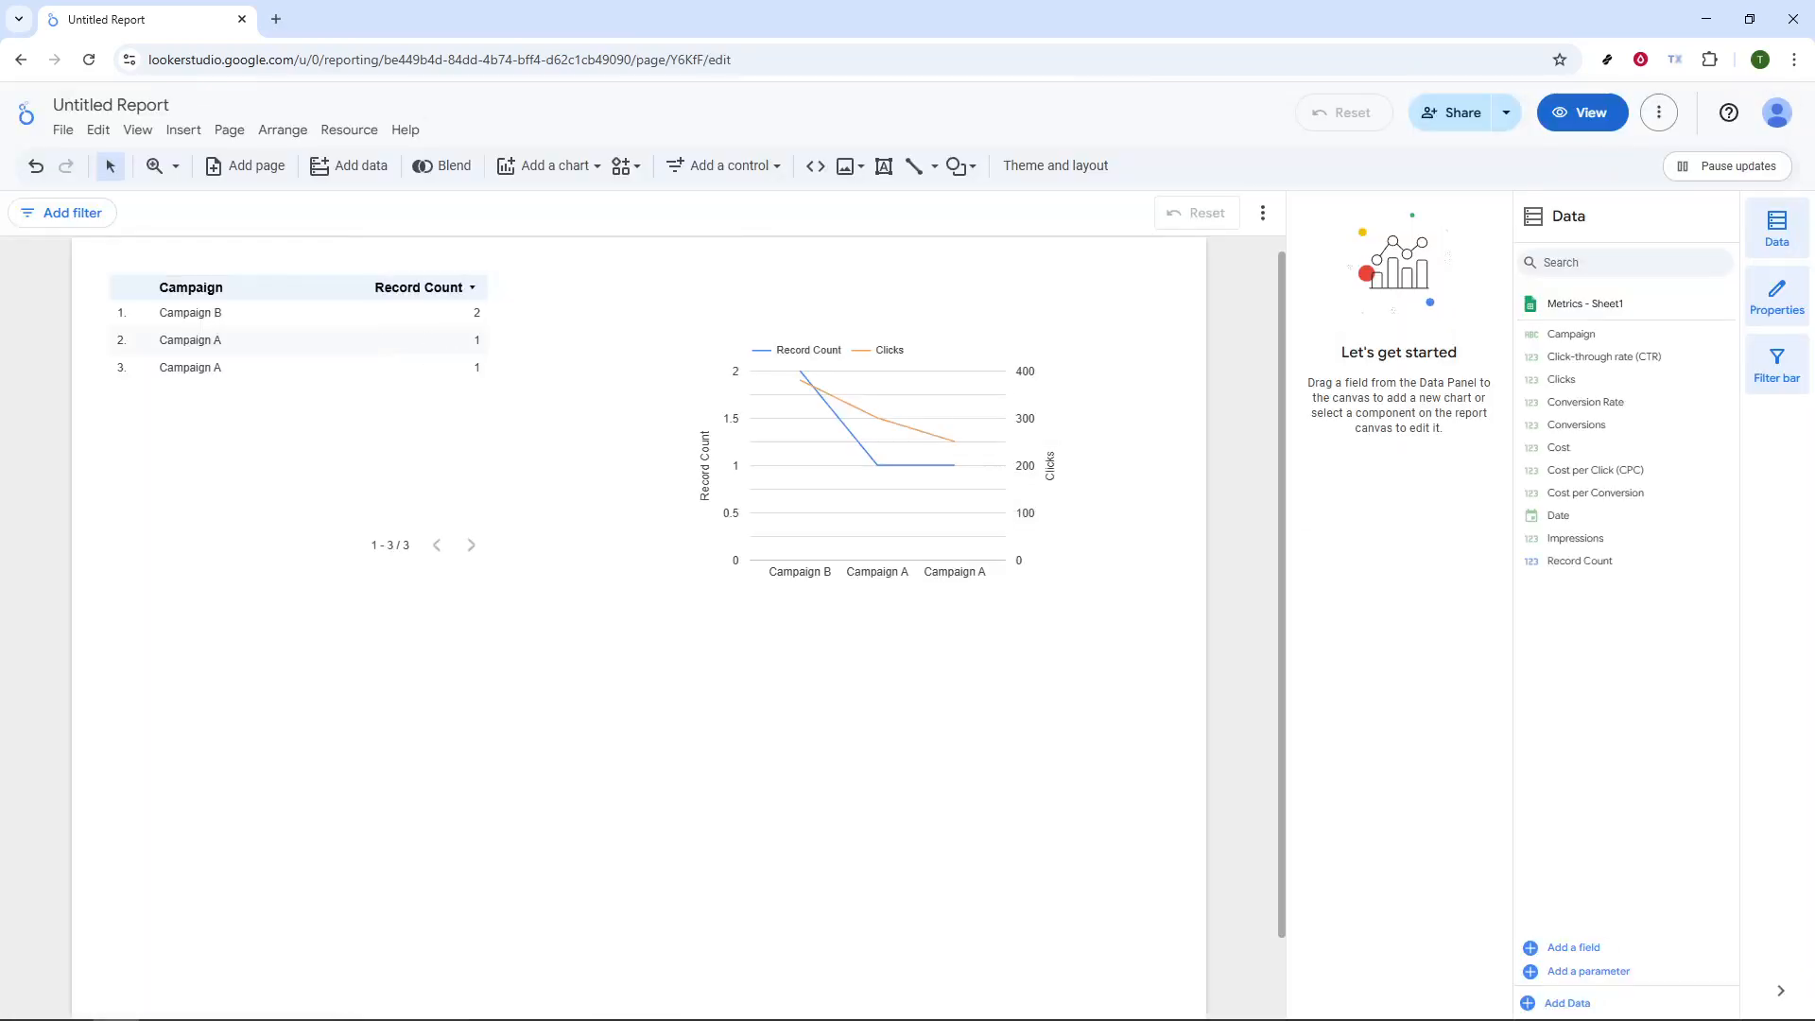